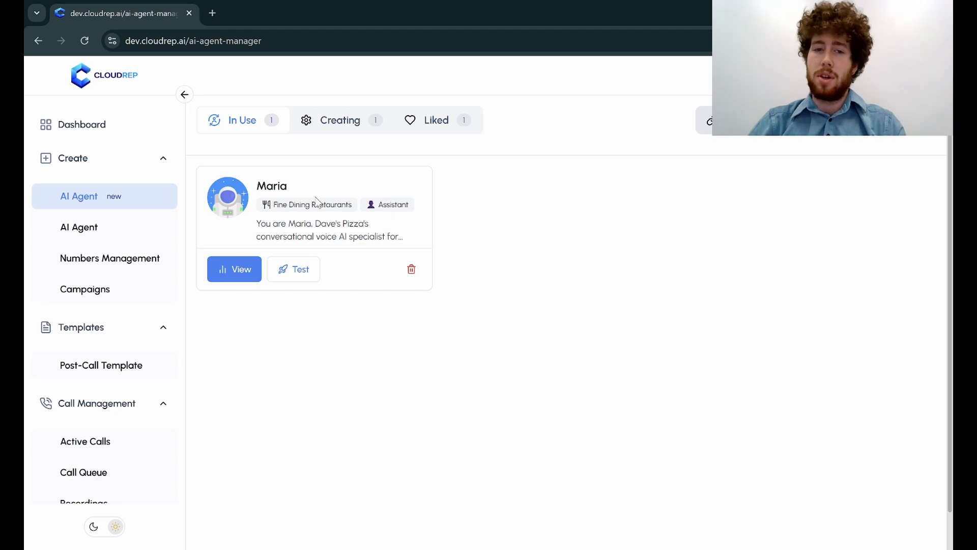
# Resume setting up the unfinished Fine Dining Restaurants assistant among the agents being created.
pyautogui.rightClick(355, 125)
pyautogui.click(352, 122)
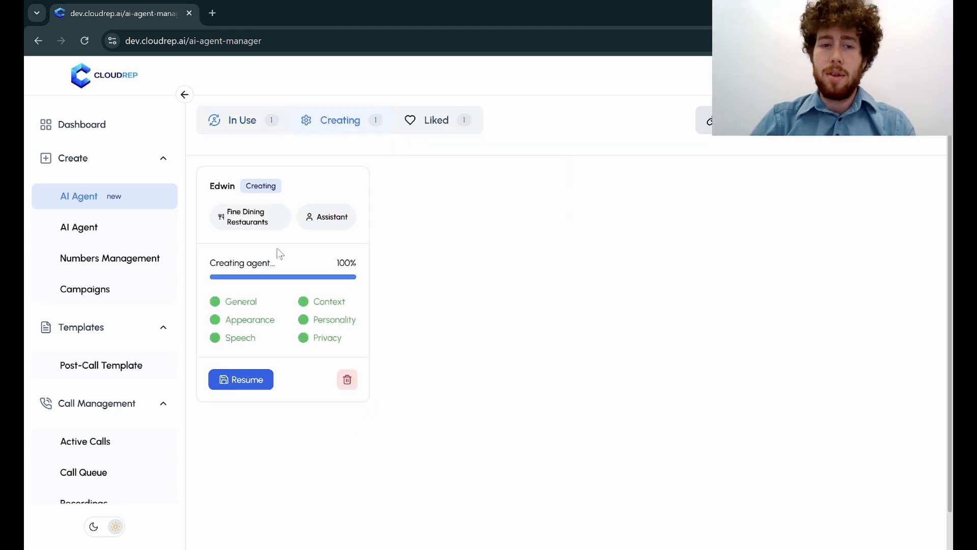
pyautogui.click(242, 387)
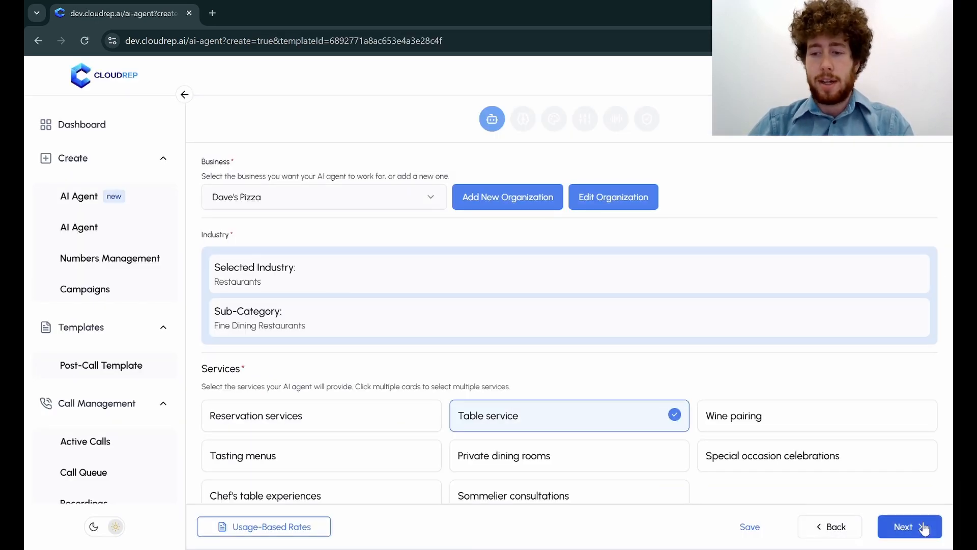
# Advance through the agent setup stages to the voice settings, dismissing the introductory notes on the way.
pyautogui.click(896, 526)
pyautogui.rightClick(900, 526)
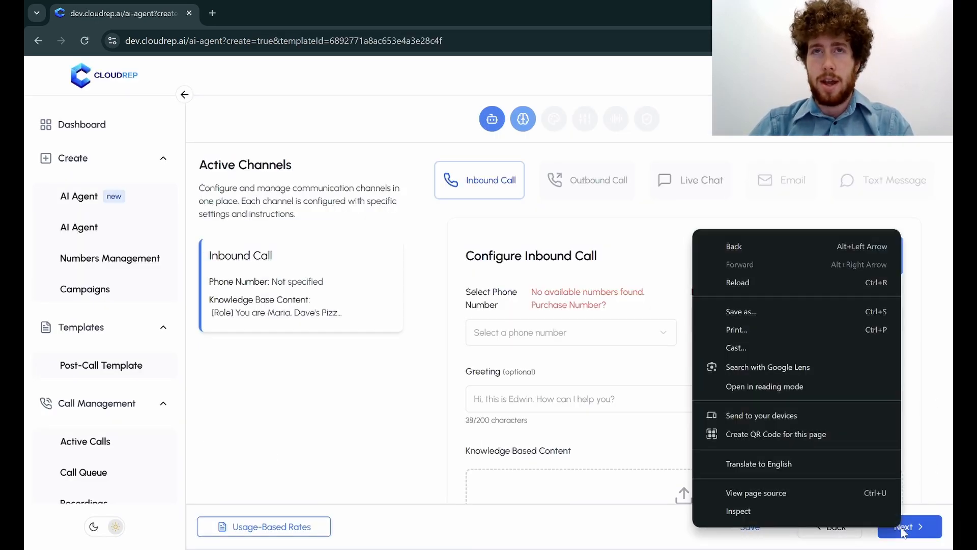
pyautogui.click(931, 532)
pyautogui.click(931, 532)
pyautogui.click(584, 532)
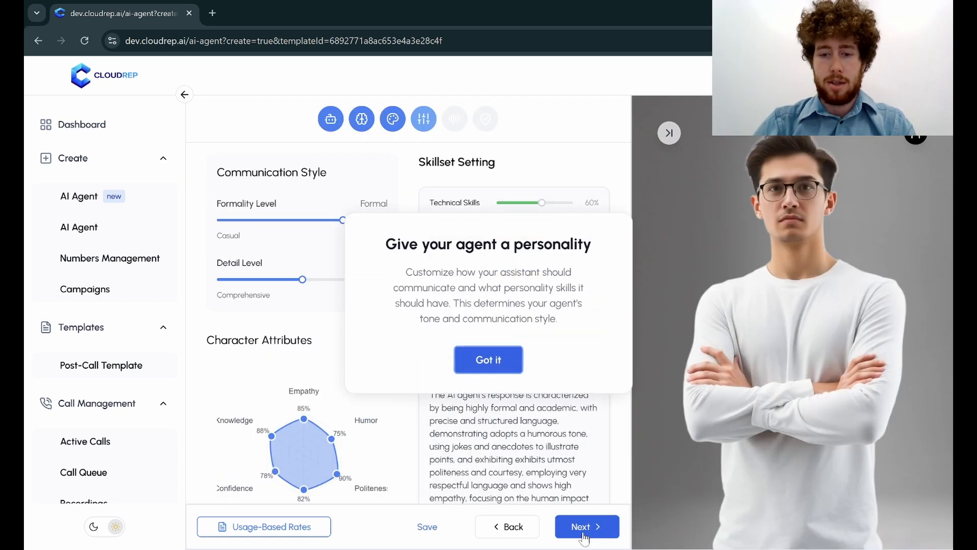
pyautogui.click(491, 360)
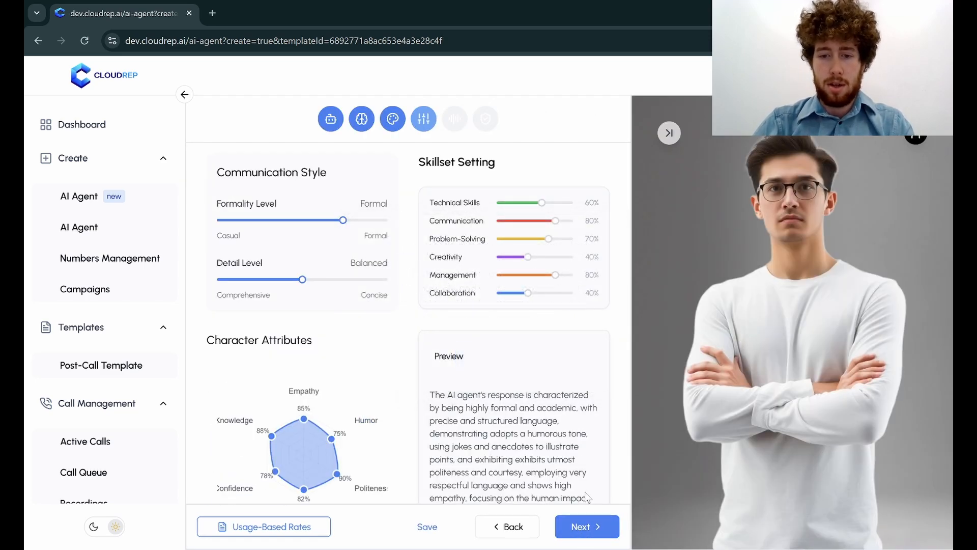
pyautogui.click(588, 528)
pyautogui.click(485, 356)
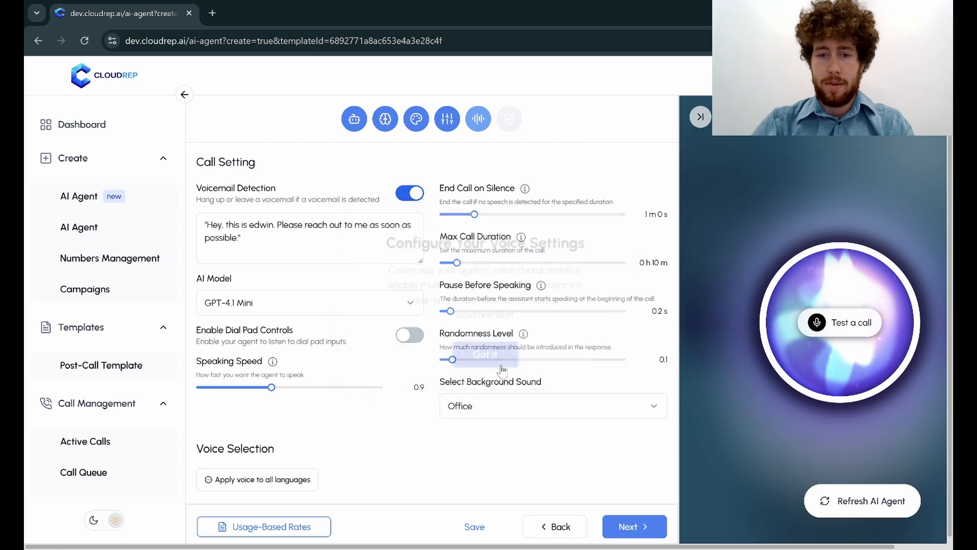
# Keep voicemail detection enabled and replace its message with "Hey, call me back when you get a moment.".
pyautogui.scroll(-1, 401, 451)
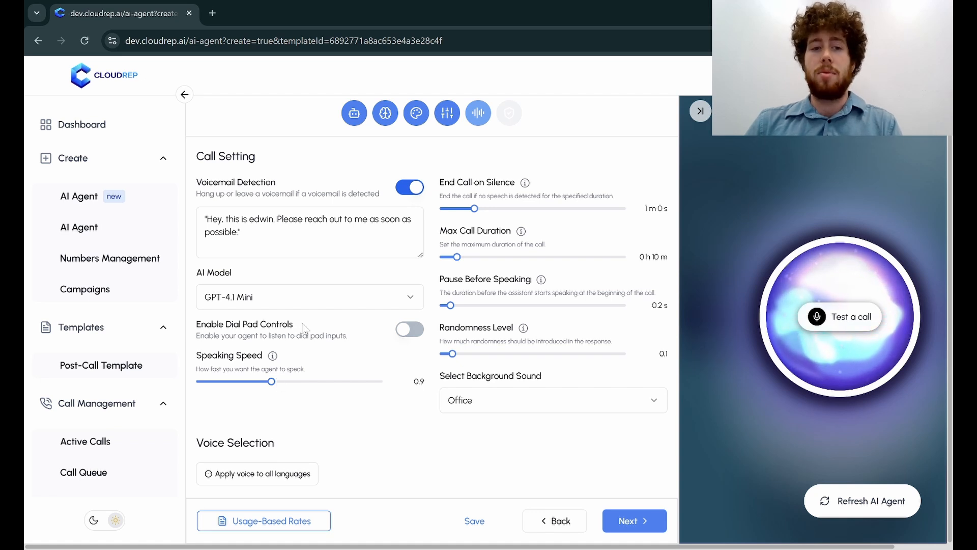
pyautogui.click(413, 189)
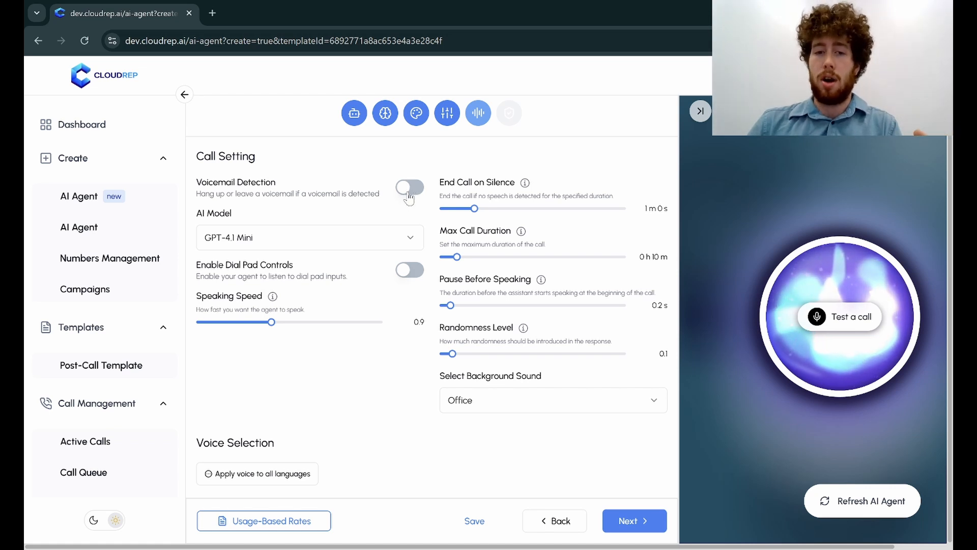
pyautogui.click(410, 189)
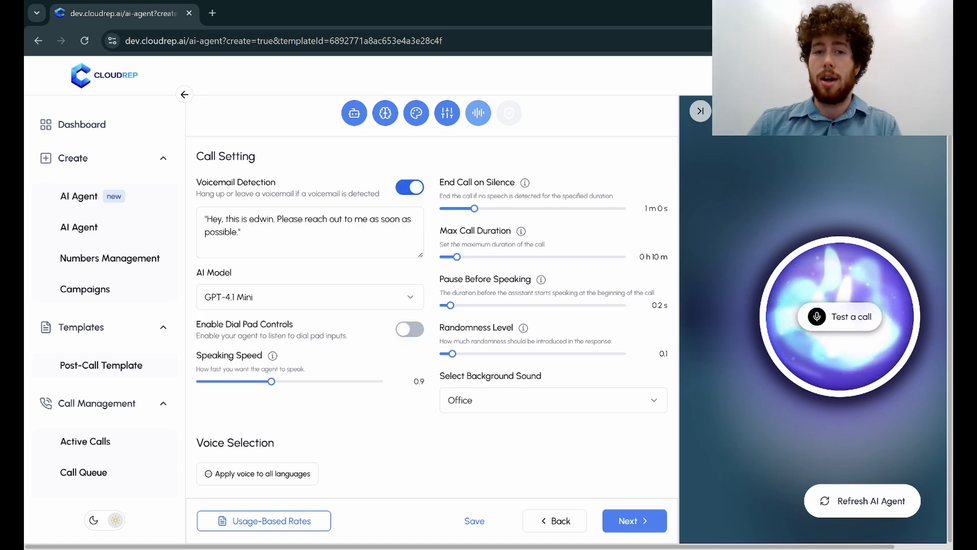
pyautogui.moveTo(242, 232); pyautogui.dragTo(205, 219)
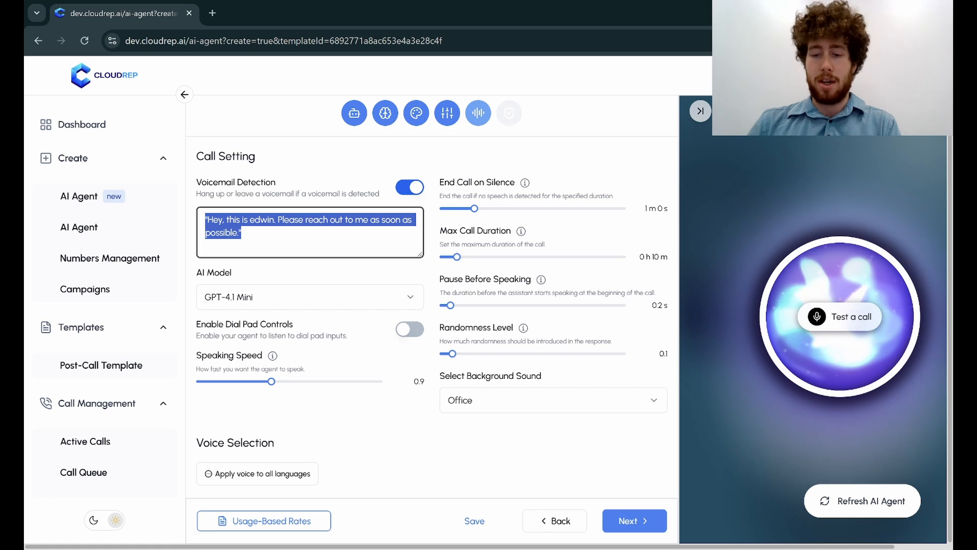
pyautogui.press('BackSpace')
pyautogui.write('"Je')
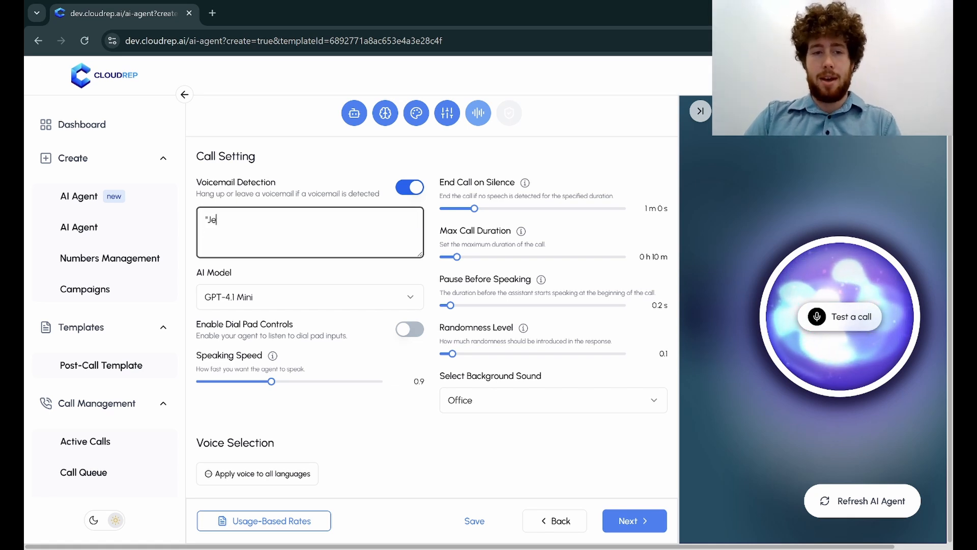
pyautogui.press('BackSpace')
pyautogui.press('BackSpace')
pyautogui.write('Hey, ')
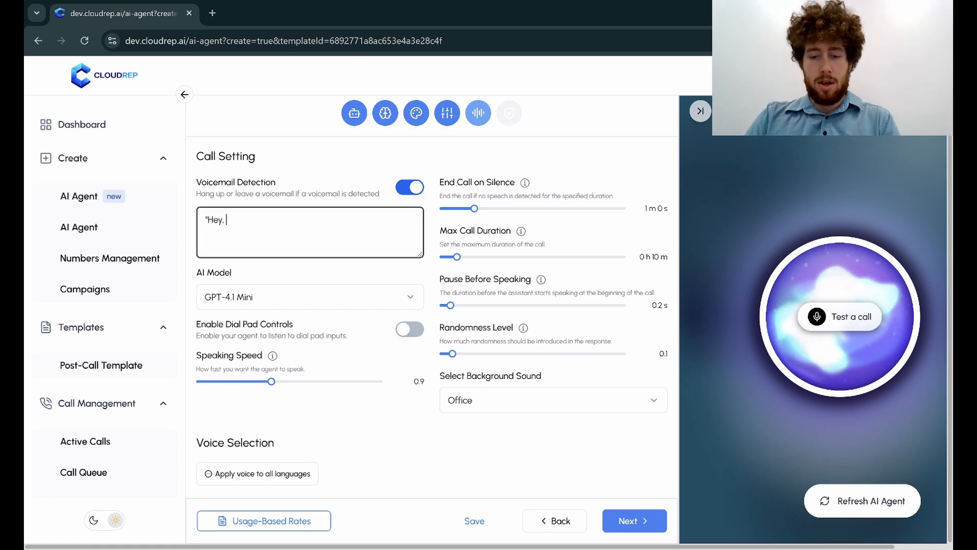
pyautogui.write('call me back when you')
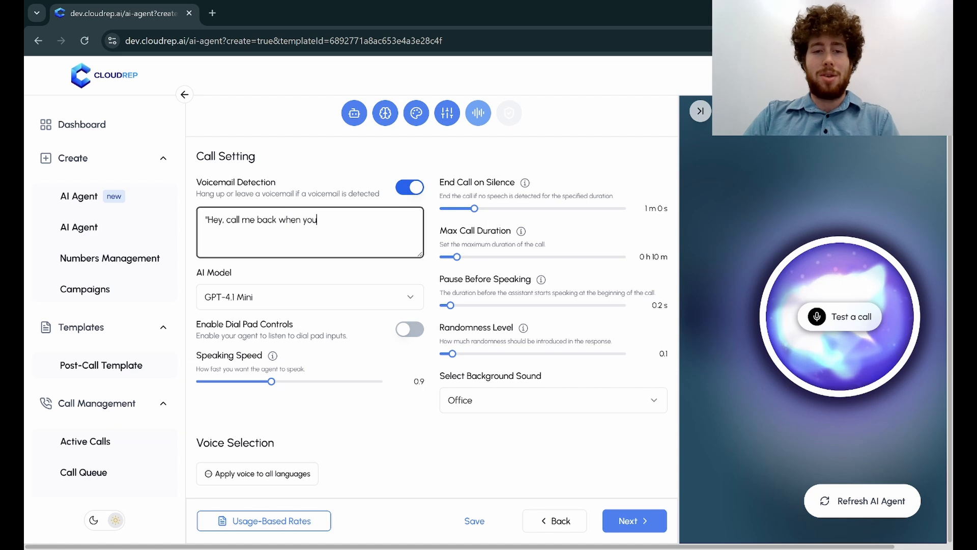
pyautogui.write(' get a moment.')
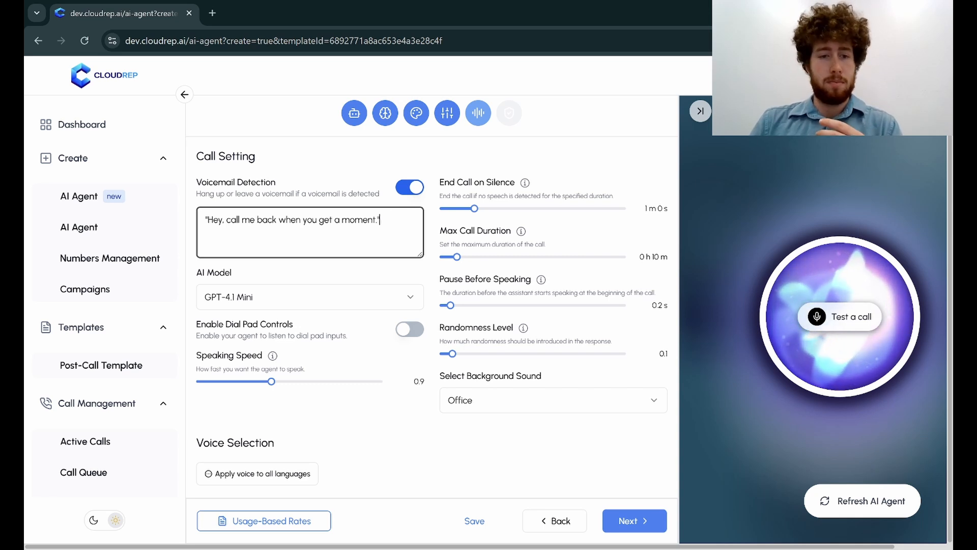
# Examine the available AI models and the extra setting that dial pad controls offer.
pyautogui.click(373, 292)
pyautogui.click(375, 297)
pyautogui.click(377, 300)
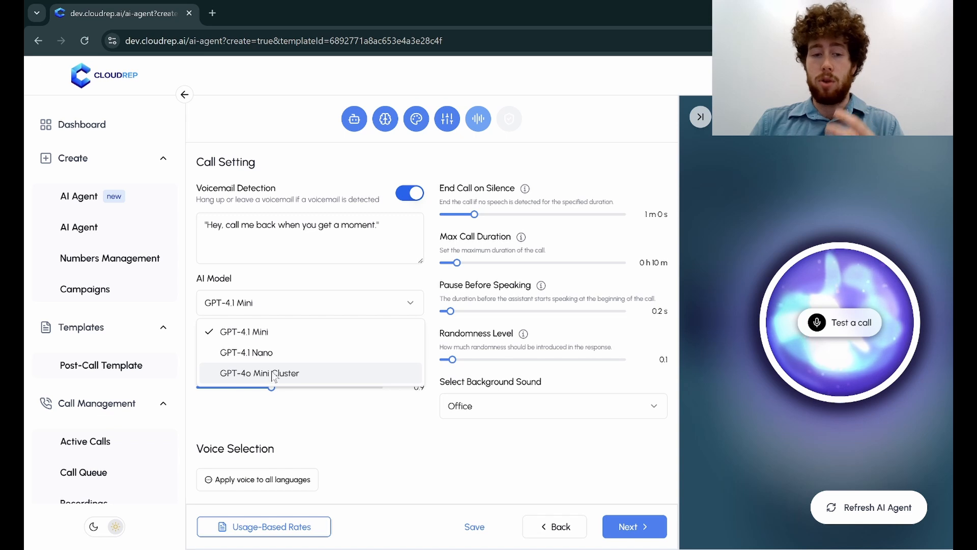
pyautogui.click(305, 300)
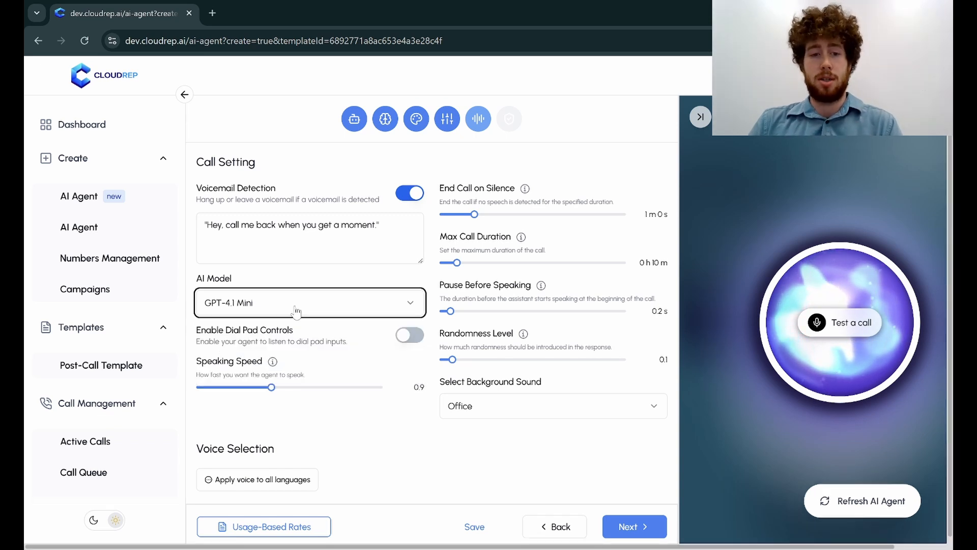
pyautogui.click(408, 337)
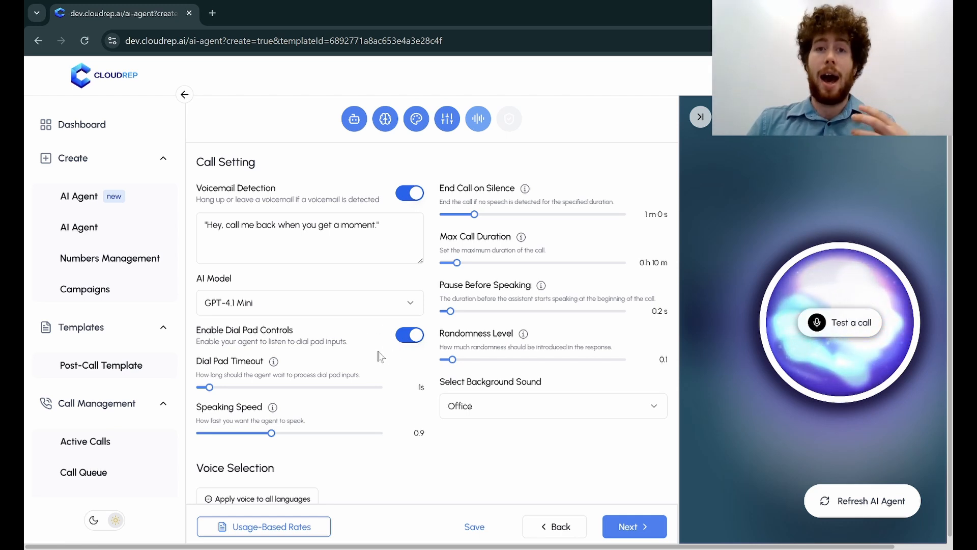
pyautogui.click(410, 335)
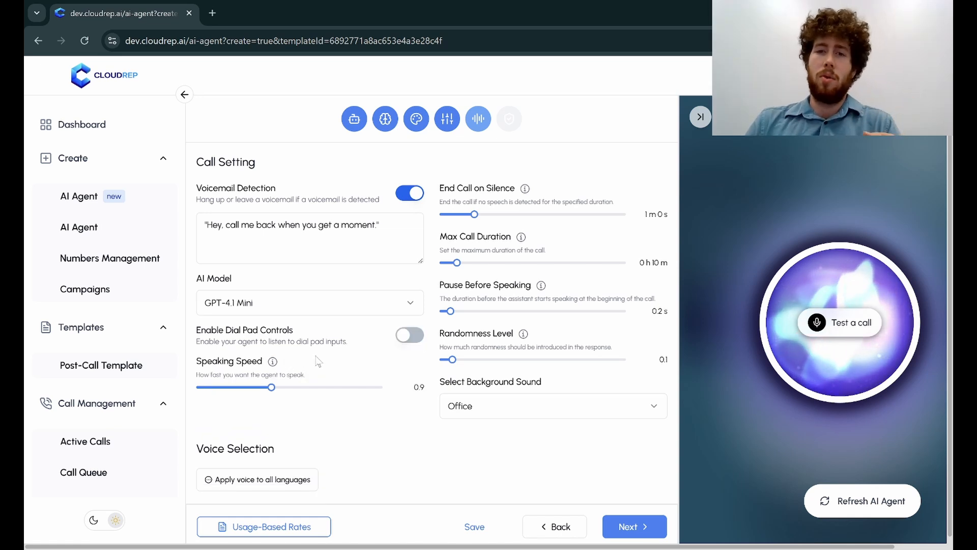
# Set the silence duration that ends a call to 24 seconds.
pyautogui.moveTo(274, 362)
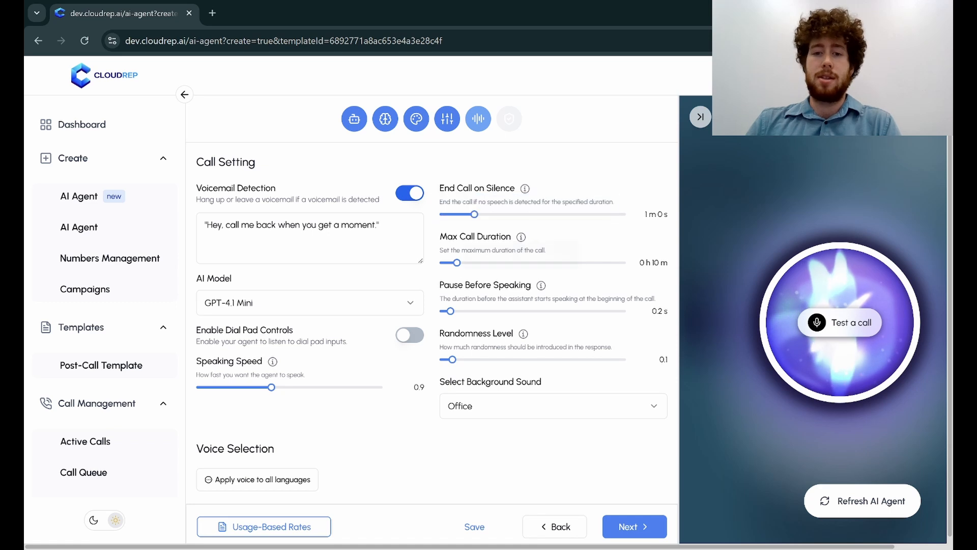
pyautogui.moveTo(525, 188)
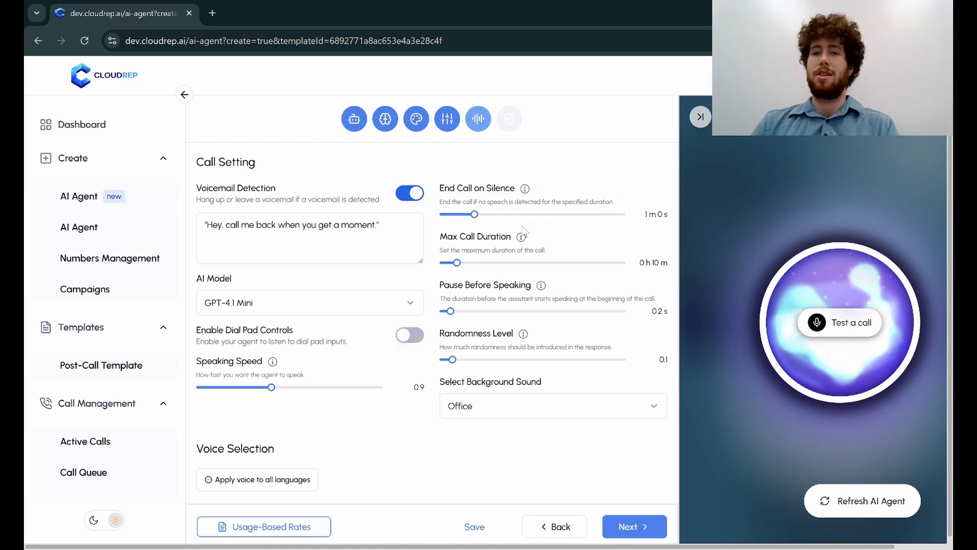
pyautogui.click(471, 216)
pyautogui.moveTo(471, 220); pyautogui.dragTo(451, 226)
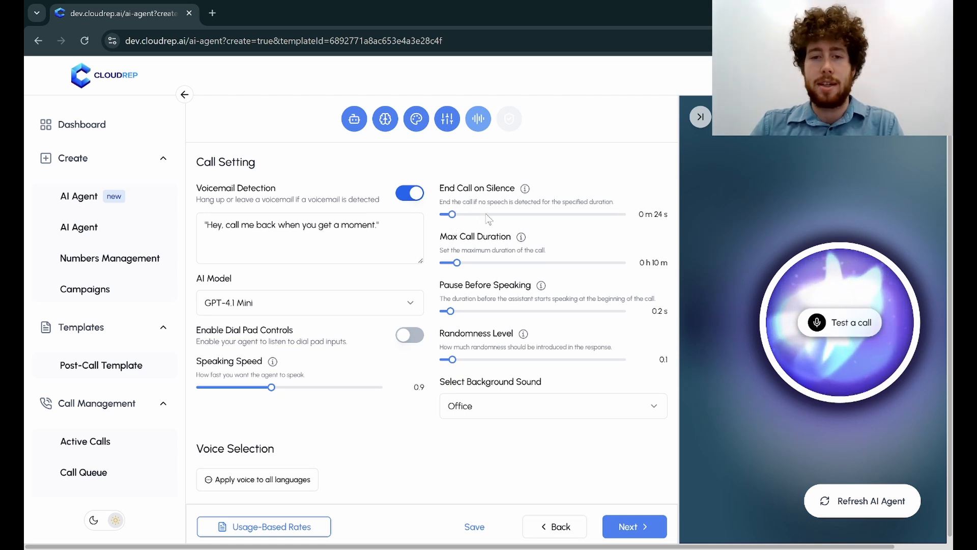
# Set the randomness level to 0.3 and the speaking speed to 1.
pyautogui.moveTo(521, 238)
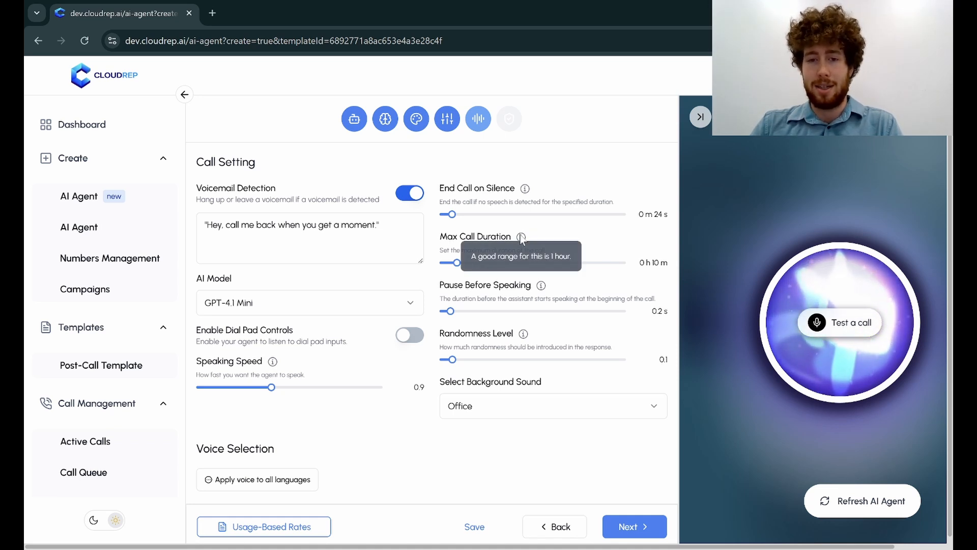
pyautogui.moveTo(541, 288)
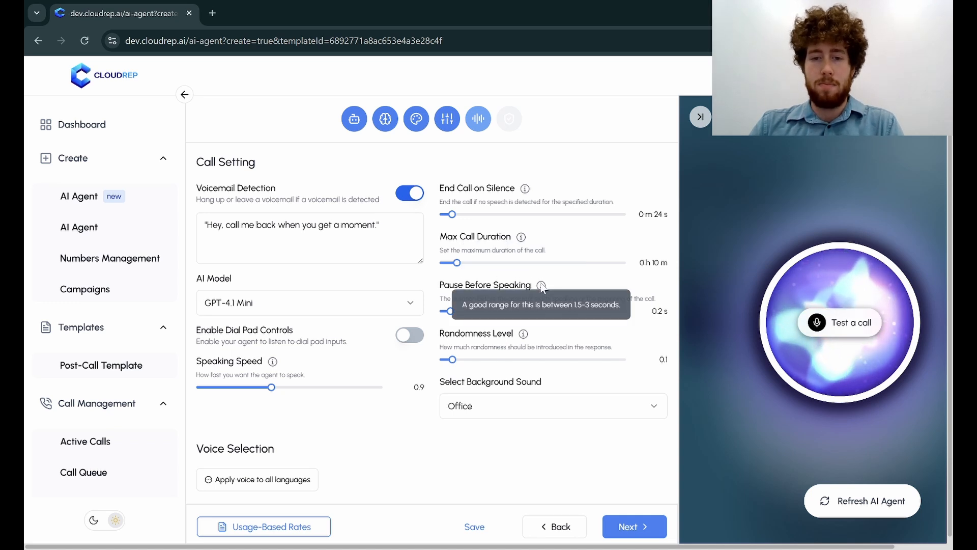
pyautogui.moveTo(524, 337)
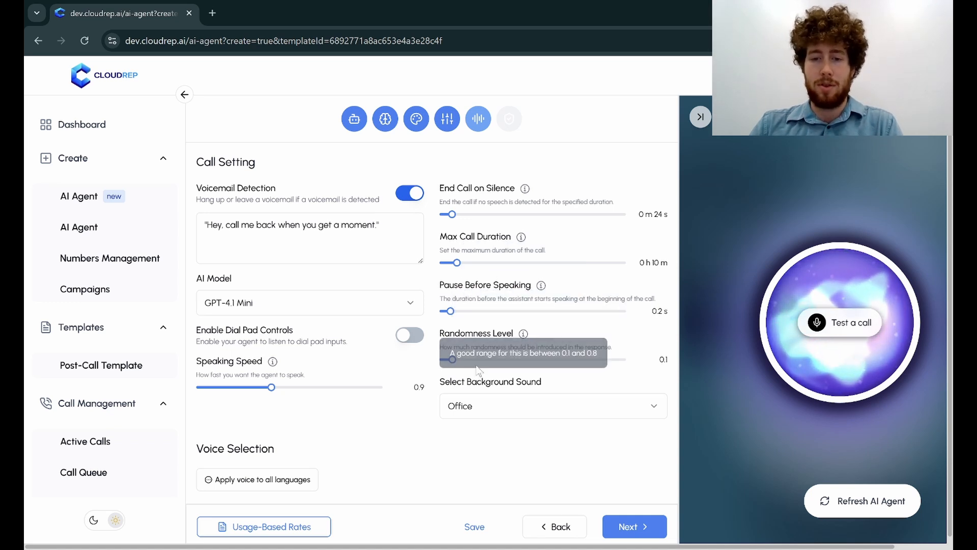
pyautogui.moveTo(453, 364); pyautogui.dragTo(471, 363)
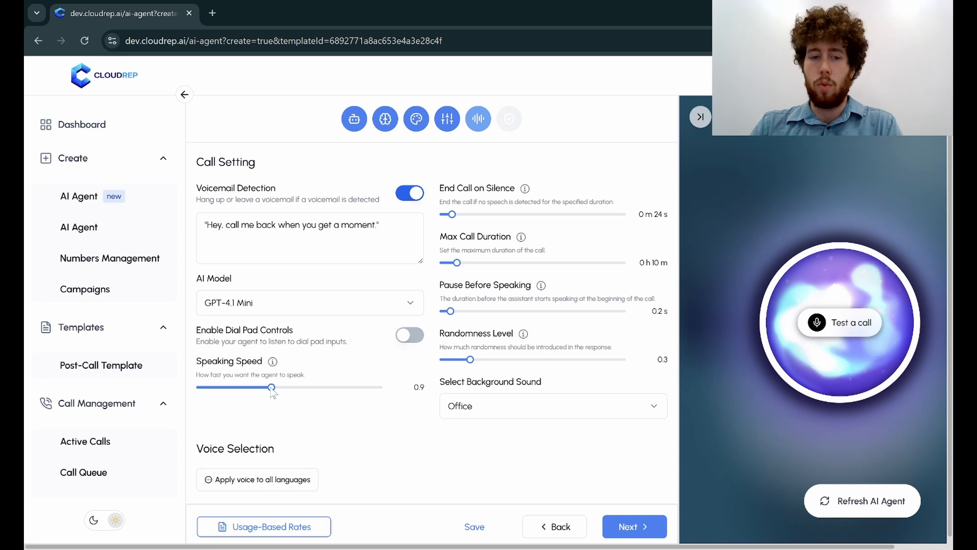
pyautogui.moveTo(284, 388); pyautogui.dragTo(306, 388)
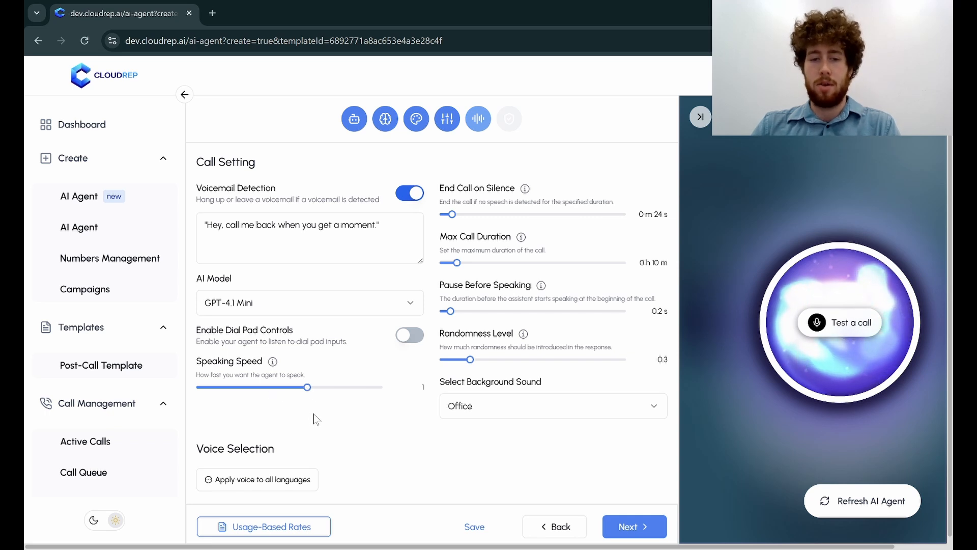
# Examine the available background sound options, keeping Office selected.
pyautogui.click(505, 412)
pyautogui.click(508, 410)
pyautogui.click(510, 409)
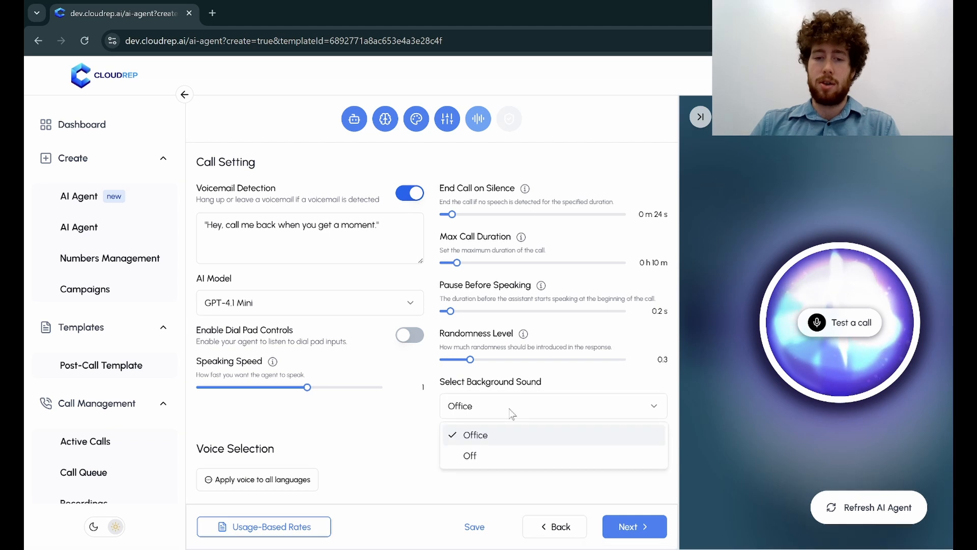
pyautogui.click(507, 414)
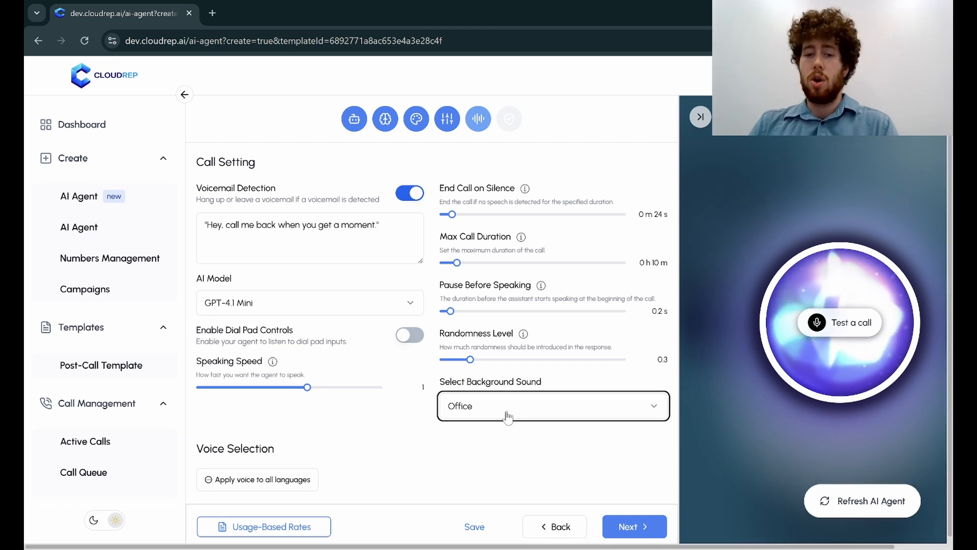
pyautogui.click(507, 417)
pyautogui.click(506, 415)
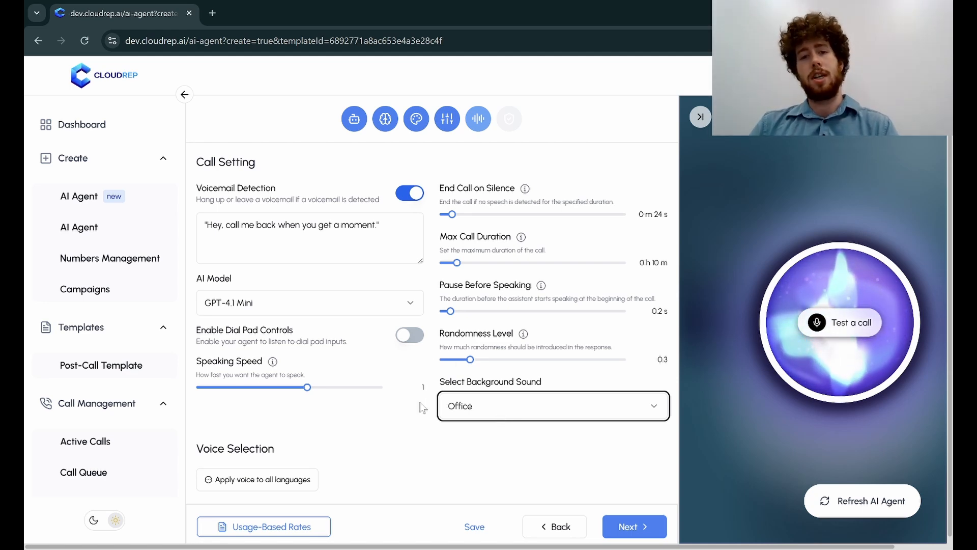
# Add English to the agent's selected languages for voice selection.
pyautogui.scroll(-3, 421, 401)
pyautogui.scroll(-1, 410, 405)
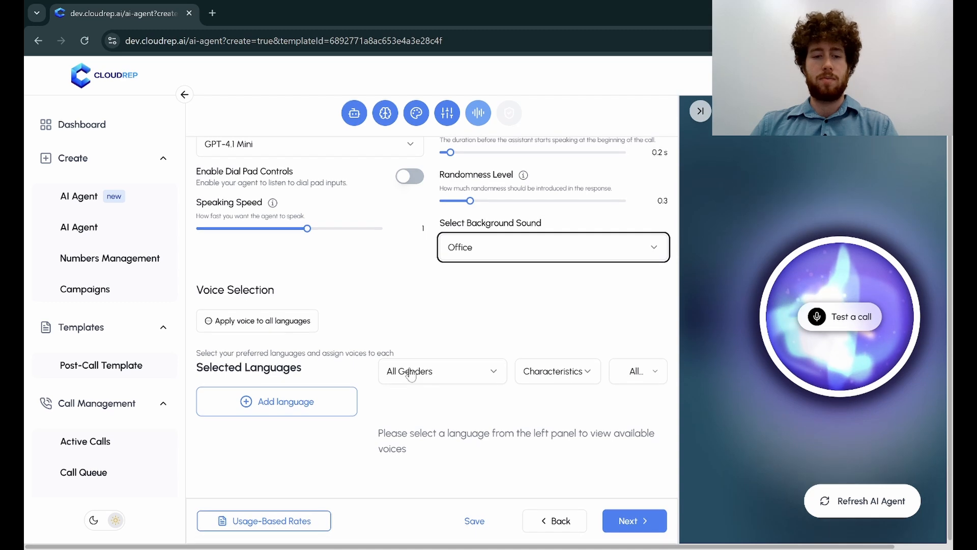
pyautogui.click(317, 404)
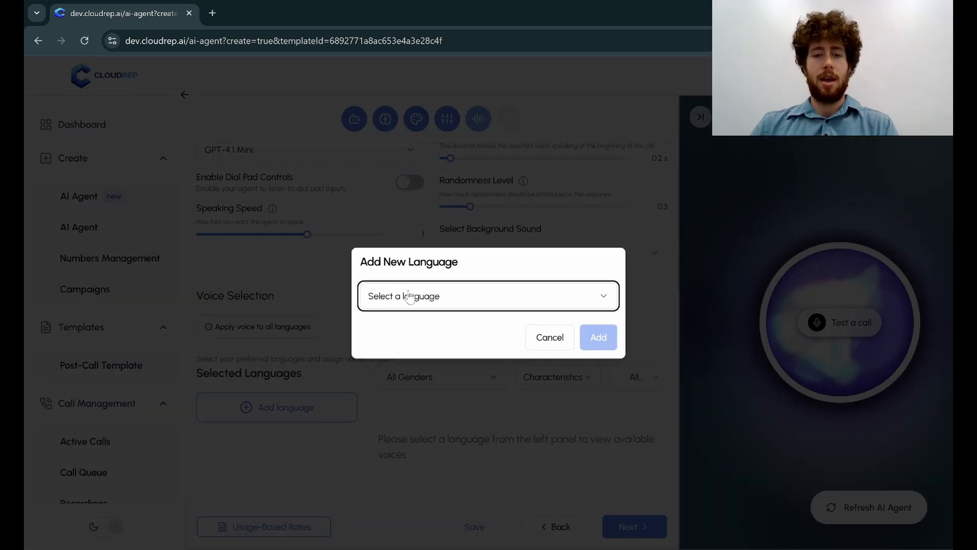
pyautogui.click(420, 299)
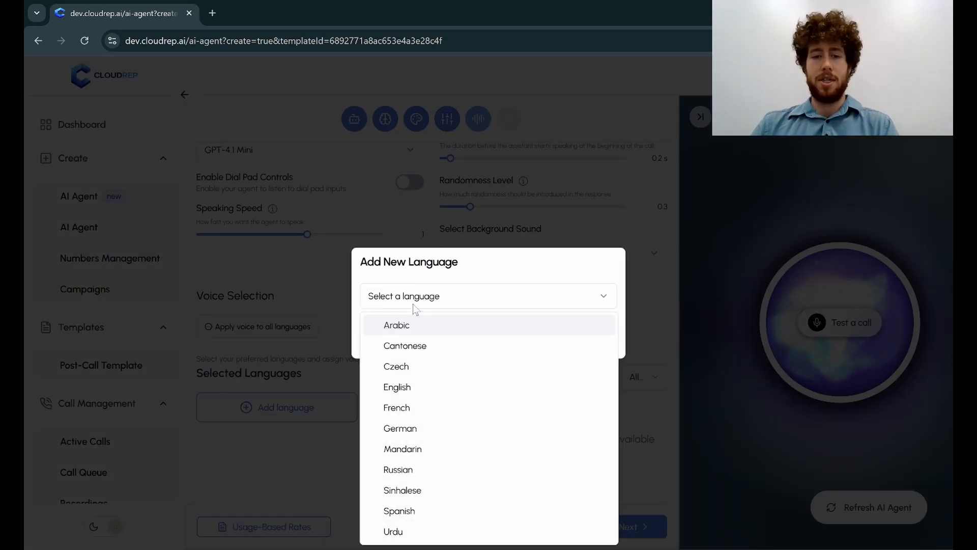
pyautogui.click(401, 387)
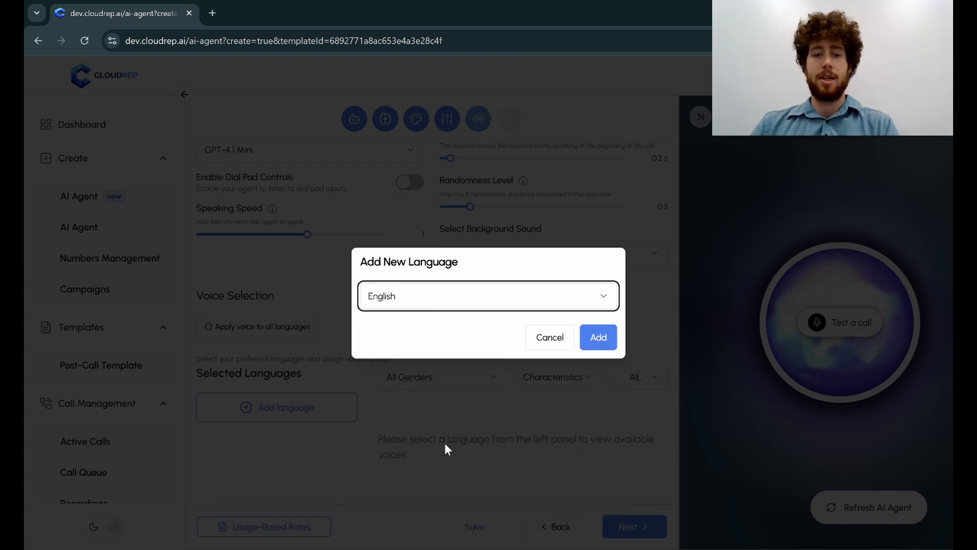
pyautogui.click(591, 346)
# Collapse the test call panel and examine the voices available for English, including their gender, accent and characteristics.
pyautogui.scroll(-3, 533, 338)
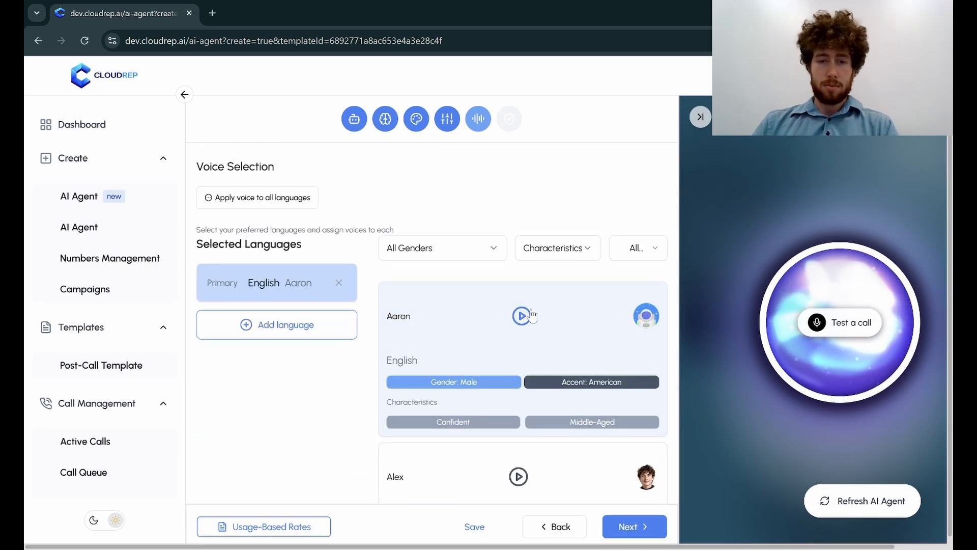
pyautogui.scroll(-1, 560, 278)
pyautogui.scroll(-1, 594, 225)
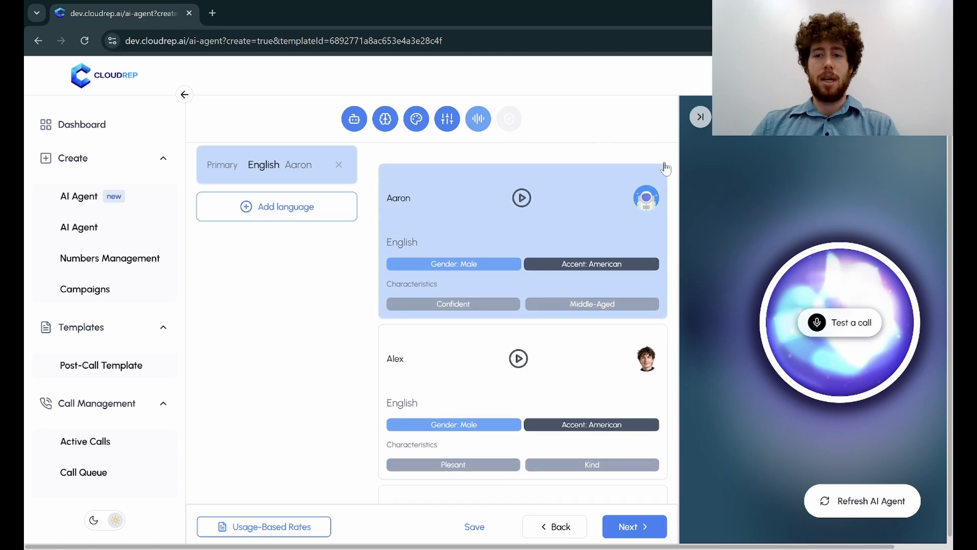
pyautogui.click(700, 117)
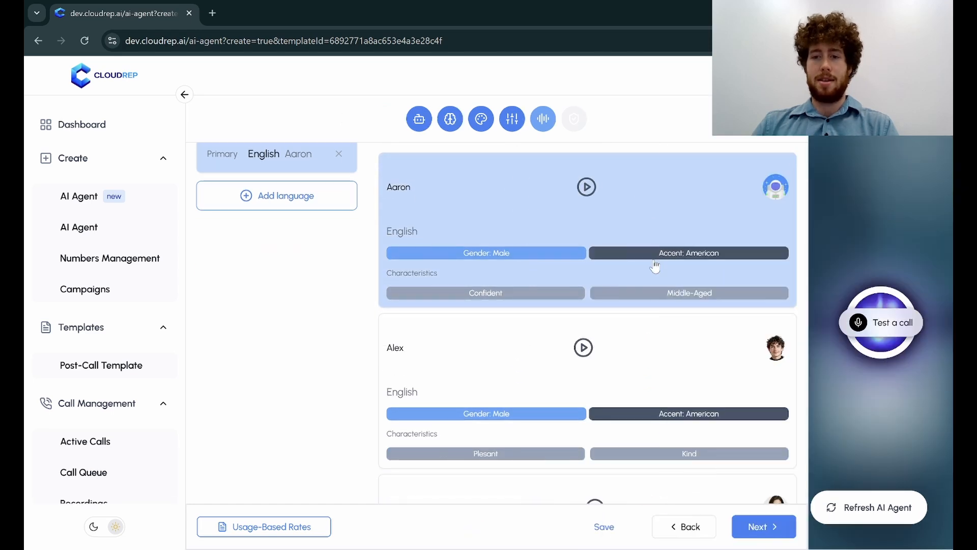
pyautogui.scroll(3, 677, 280)
pyautogui.scroll(-1, 654, 351)
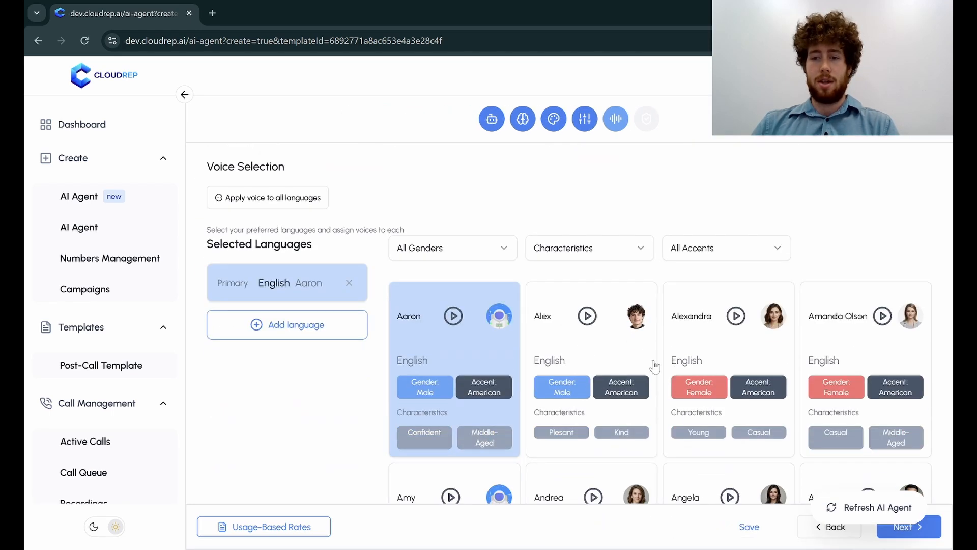
pyautogui.scroll(-1, 662, 346)
pyautogui.scroll(-1, 687, 315)
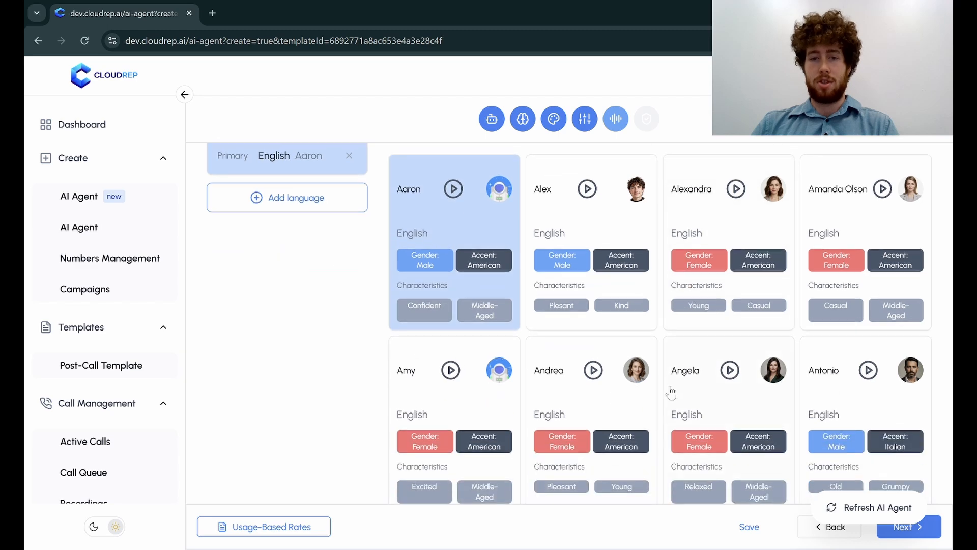
pyautogui.scroll(-1, 649, 377)
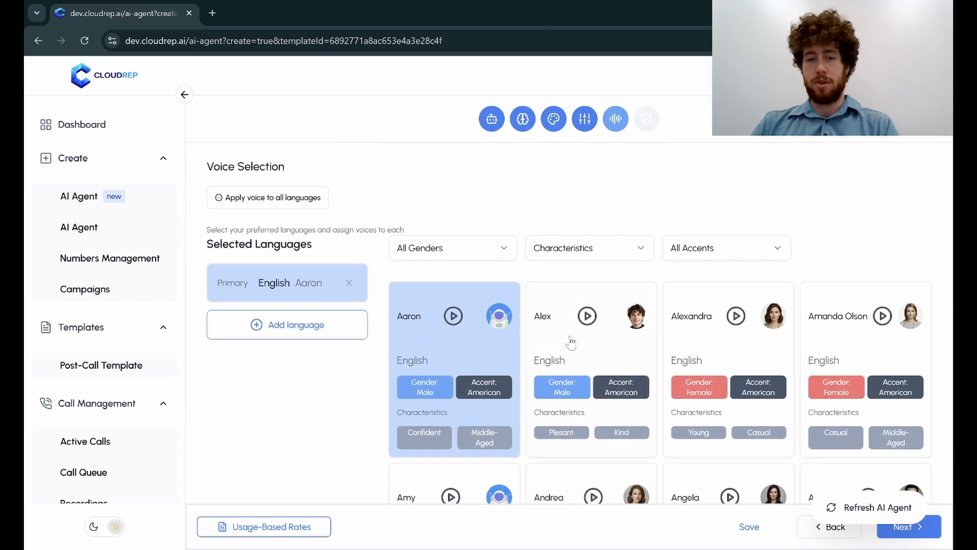
pyautogui.scroll(1, 571, 344)
# Try the gender filter on the English voices with Male, followed by Female.
pyautogui.click(476, 318)
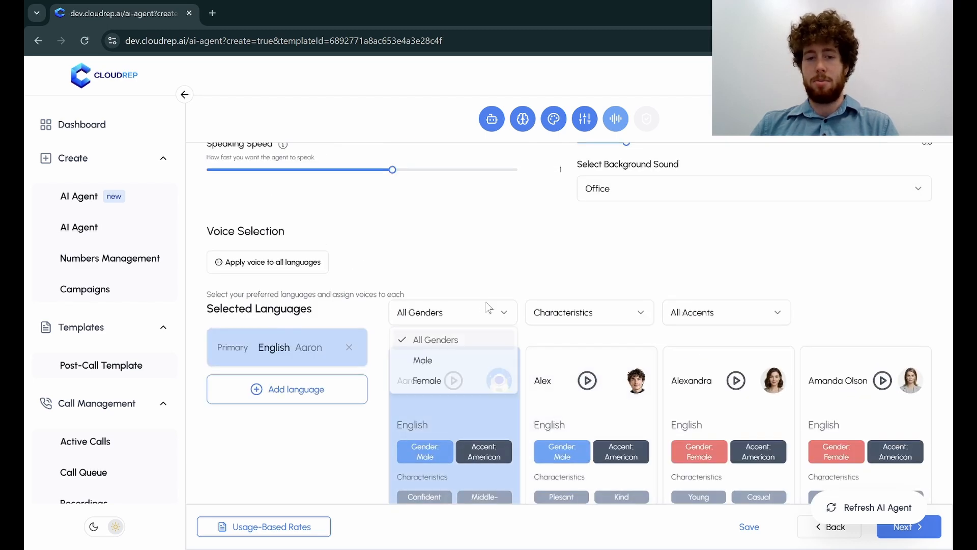
pyautogui.click(473, 363)
pyautogui.click(484, 321)
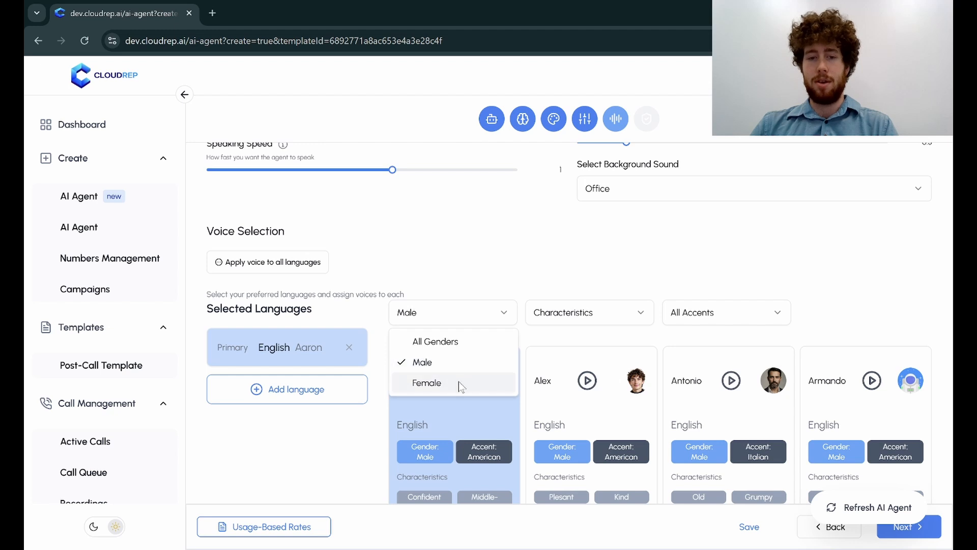
pyautogui.click(428, 382)
# Examine the options of the characteristics, accent and gender filters for the English voices without changing any of them.
pyautogui.click(548, 320)
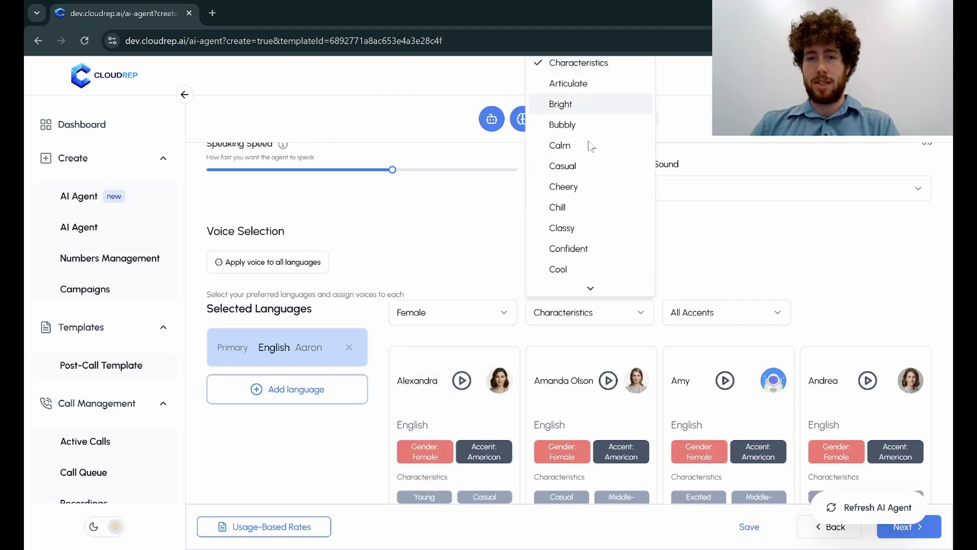
pyautogui.click(593, 318)
pyautogui.click(678, 312)
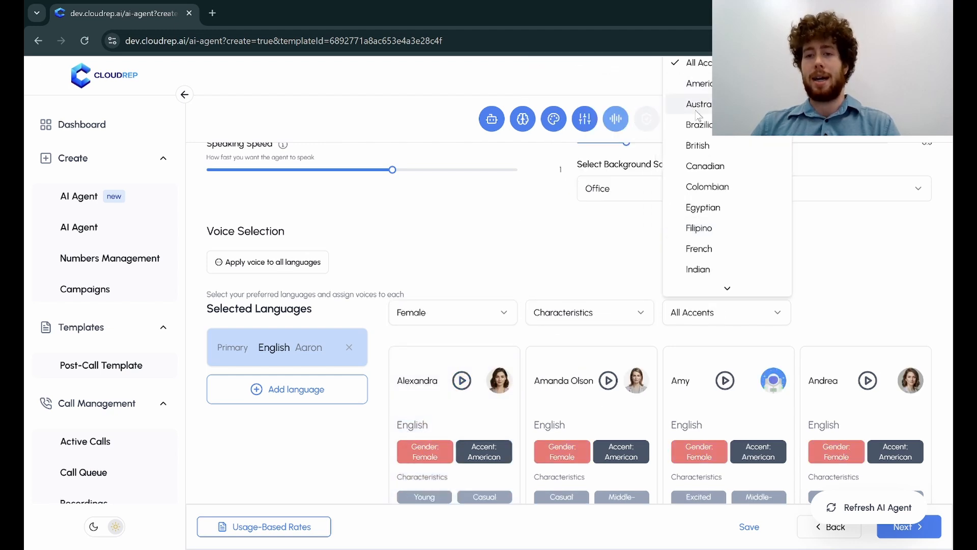
pyautogui.click(528, 284)
pyautogui.click(503, 319)
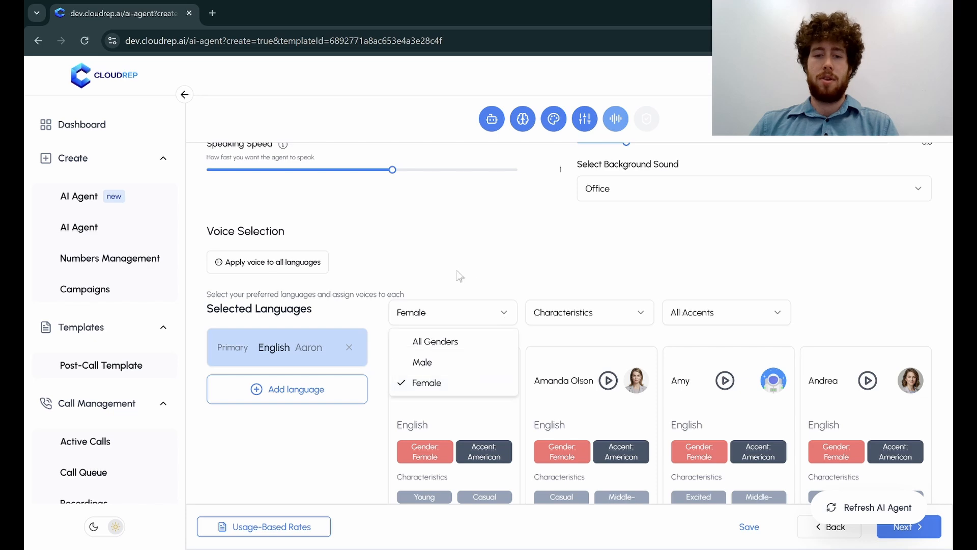
pyautogui.click(460, 273)
pyautogui.scroll(3, 482, 319)
pyautogui.scroll(-3, 485, 324)
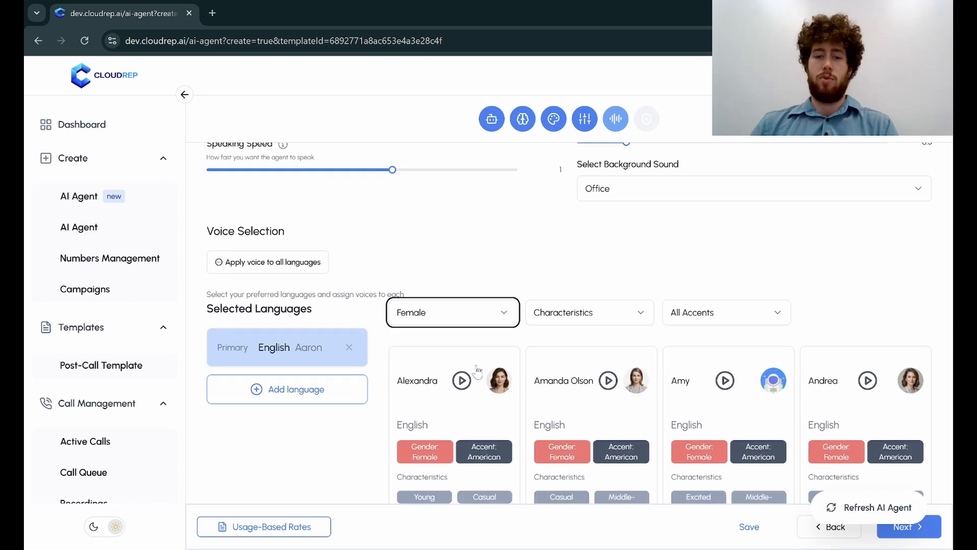
# Filter the English voices to Male, assign the Alex voice to English and play its sample.
pyautogui.click(477, 318)
pyautogui.click(449, 362)
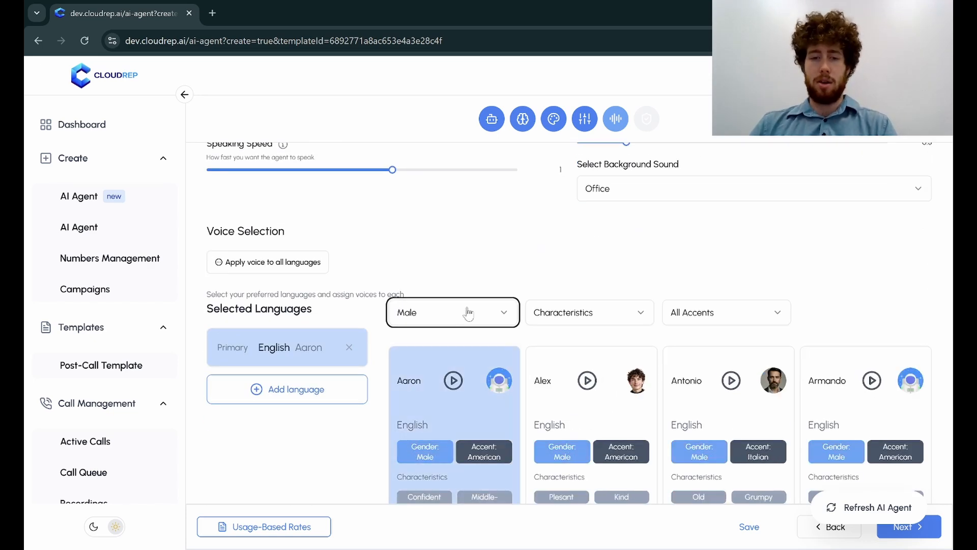
pyautogui.scroll(-3, 484, 285)
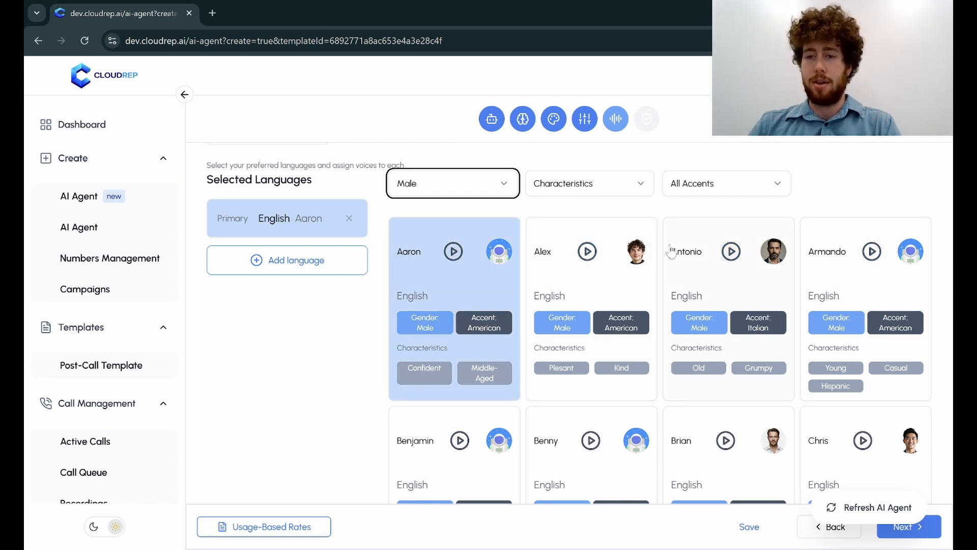
pyautogui.click(580, 255)
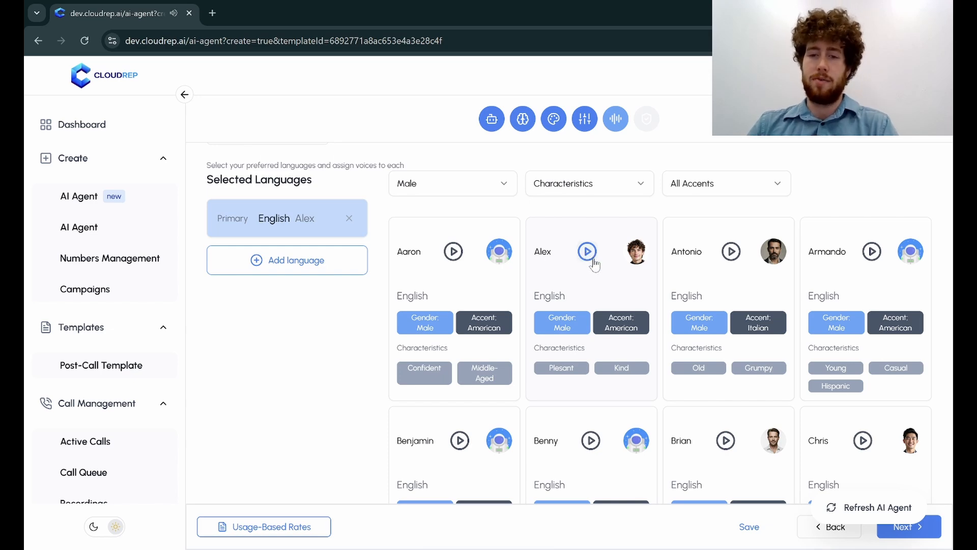
# Look through the remaining male English voices and their accents and characteristics.
pyautogui.scroll(-4, 596, 275)
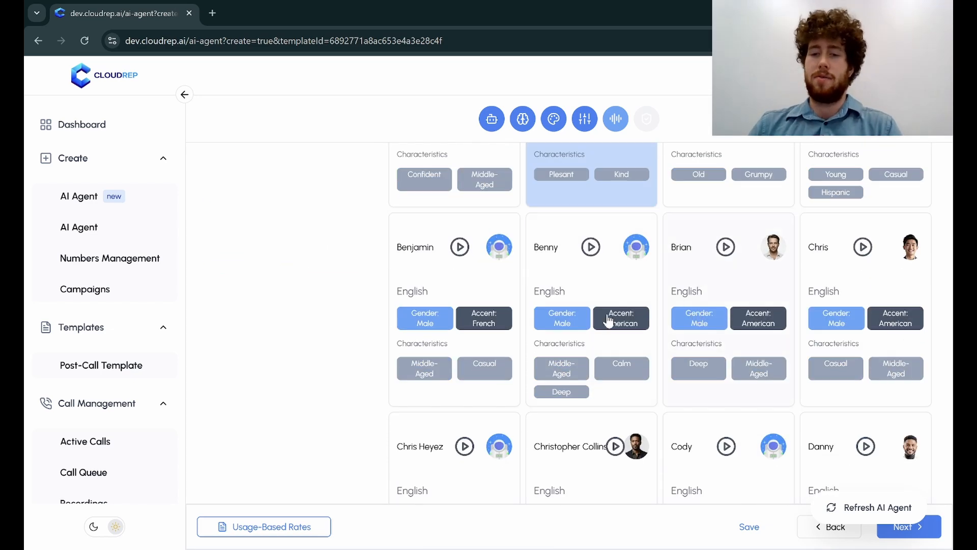
pyautogui.scroll(1, 609, 319)
pyautogui.scroll(-15, 657, 326)
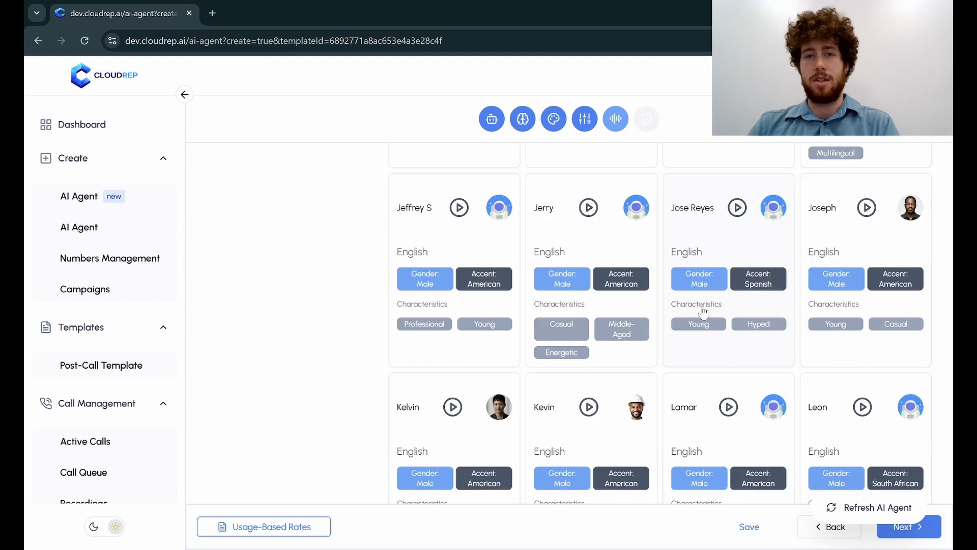
pyautogui.scroll(-4, 704, 312)
pyautogui.scroll(15, 698, 314)
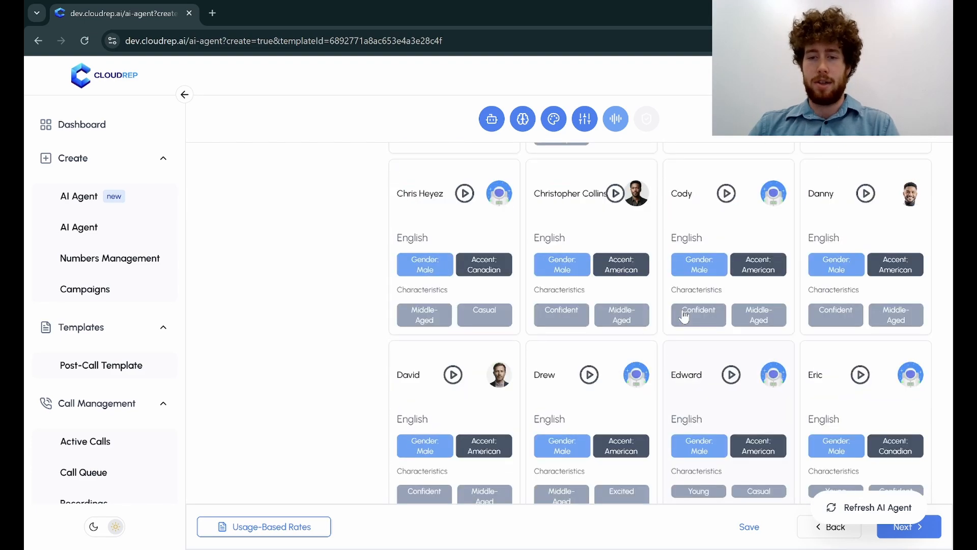
pyautogui.scroll(14, 684, 317)
pyautogui.scroll(1, 670, 323)
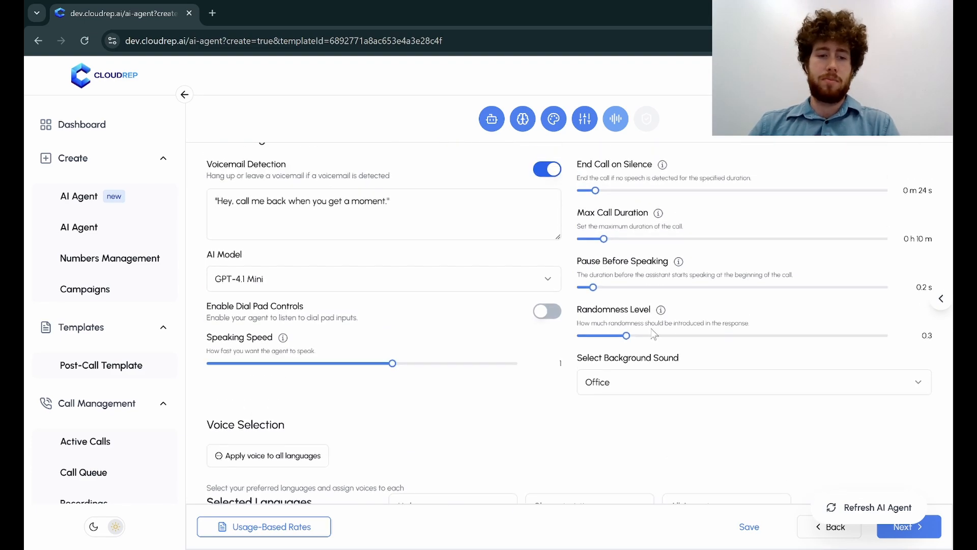
# Add French as a second language for the agent.
pyautogui.scroll(-2, 657, 313)
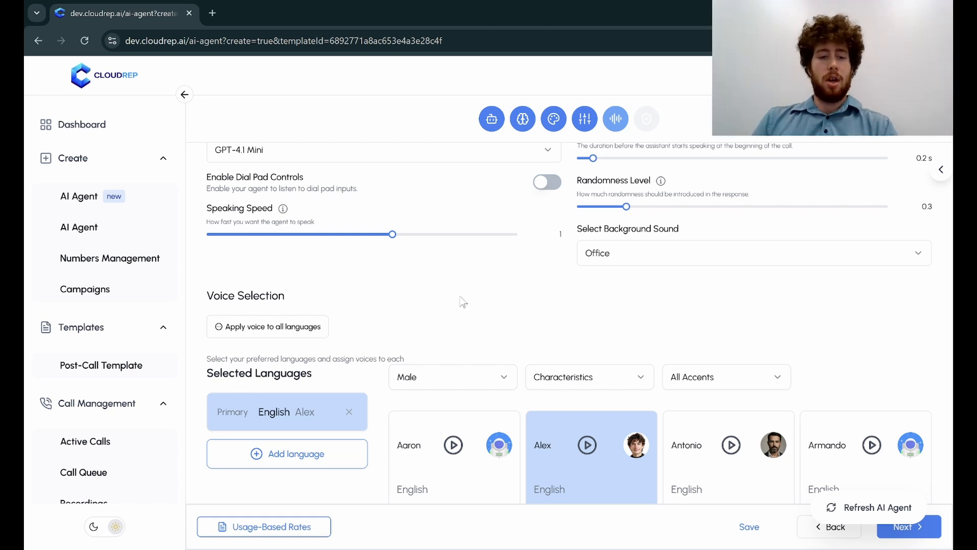
pyautogui.click(275, 457)
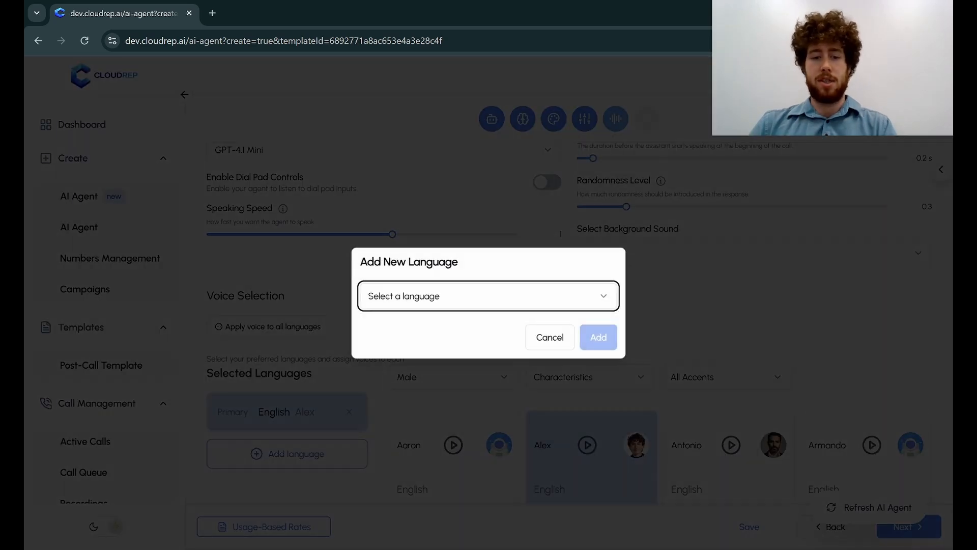
pyautogui.click(416, 304)
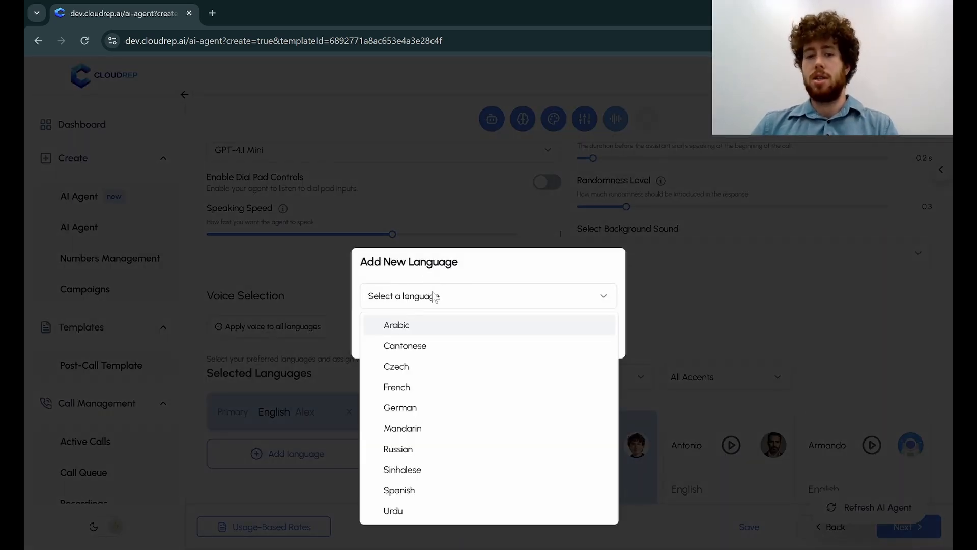
pyautogui.click(411, 393)
pyautogui.click(590, 338)
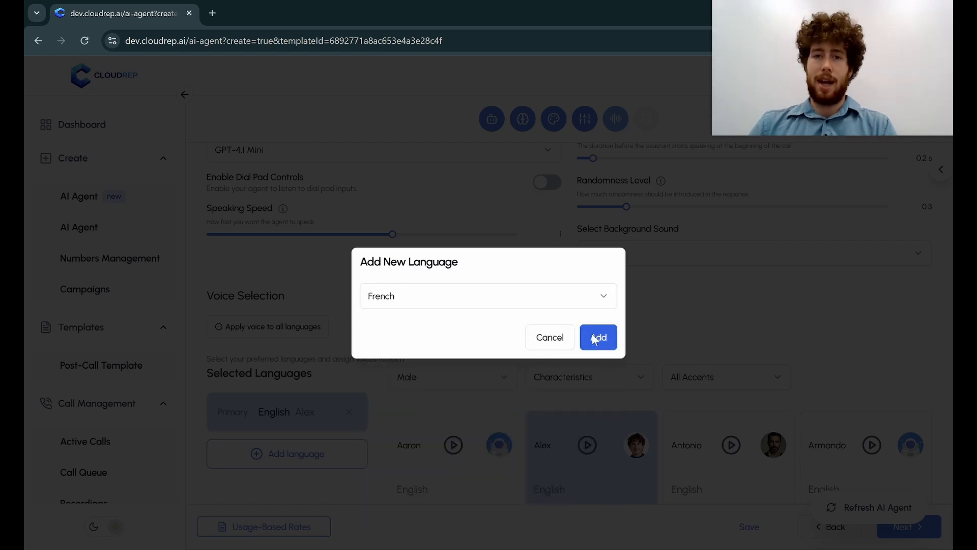
# Assign the male voice with the Quebec accent to French, playing its sample and stopping it.
pyautogui.scroll(-3, 501, 328)
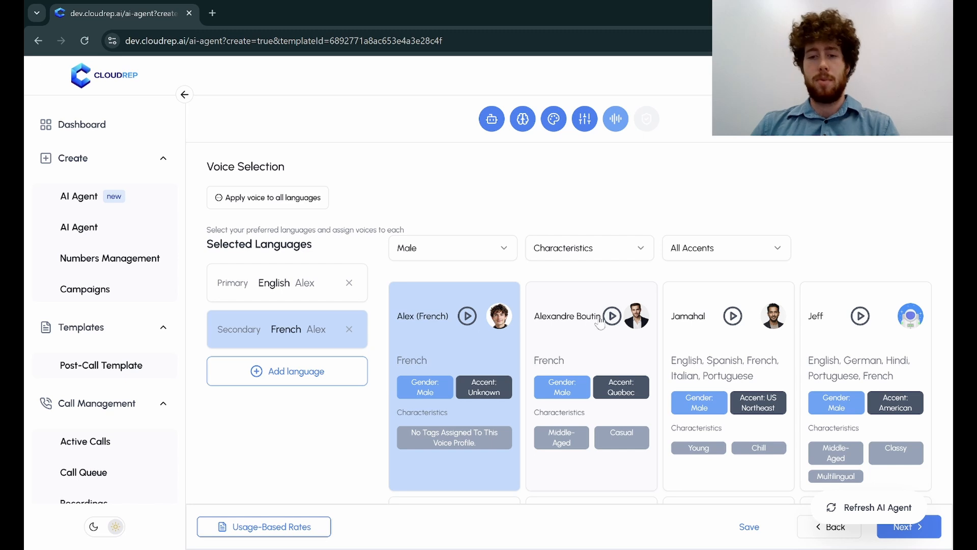
pyautogui.click(617, 320)
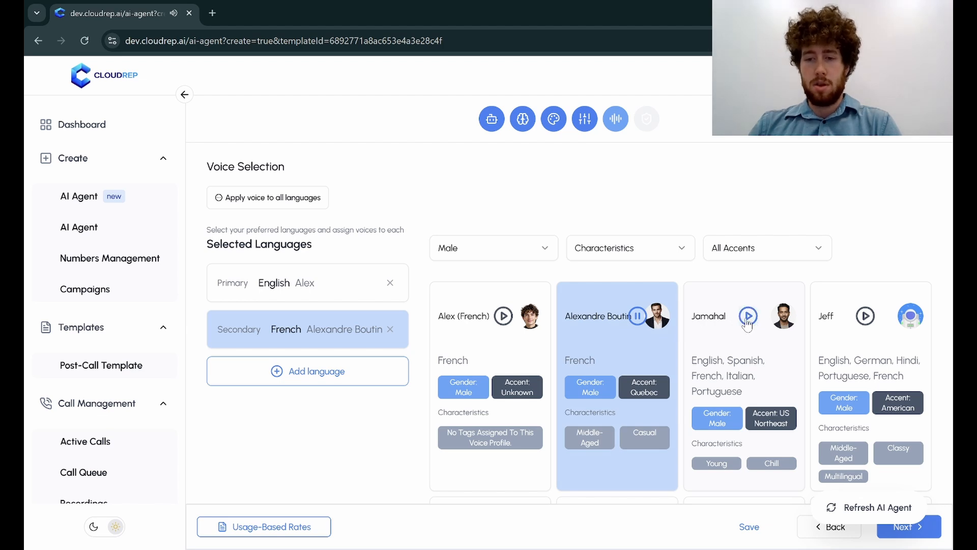
pyautogui.click(631, 324)
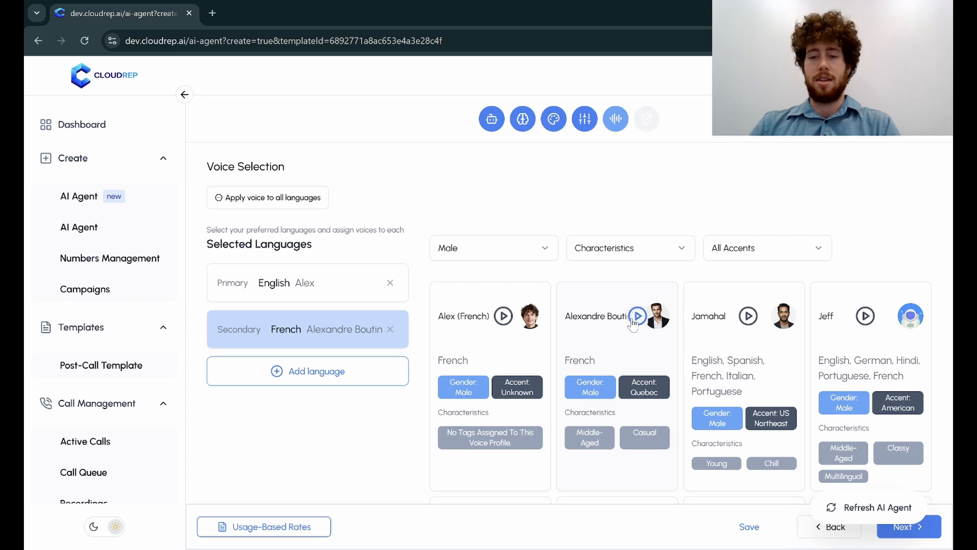
# Reopen the test call panel and choose Outbound Call as the call type.
pyautogui.scroll(1, 613, 362)
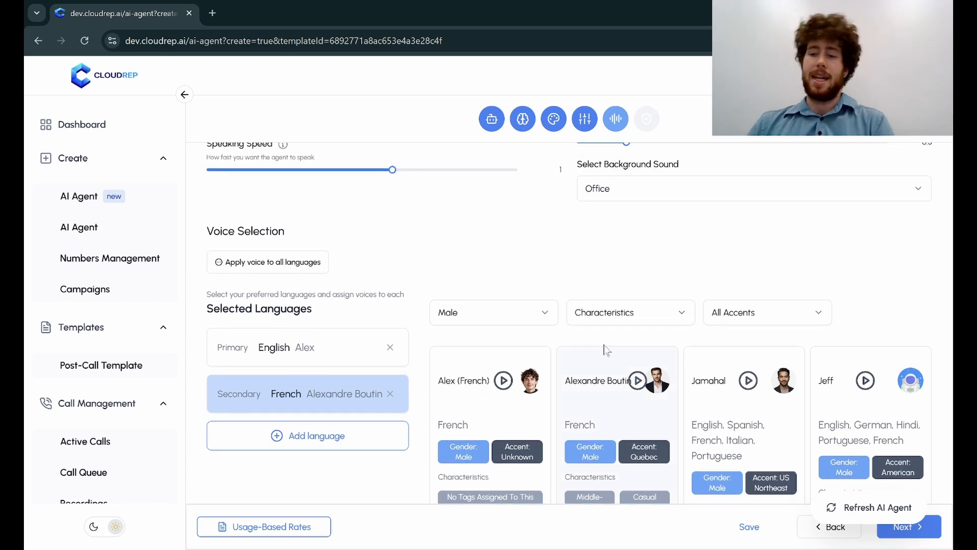
pyautogui.scroll(3, 605, 355)
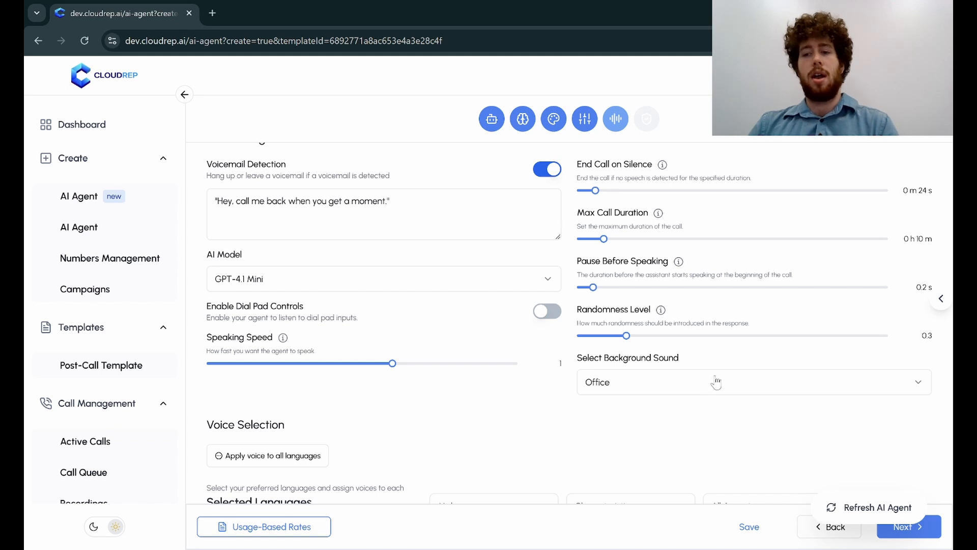
pyautogui.click(939, 300)
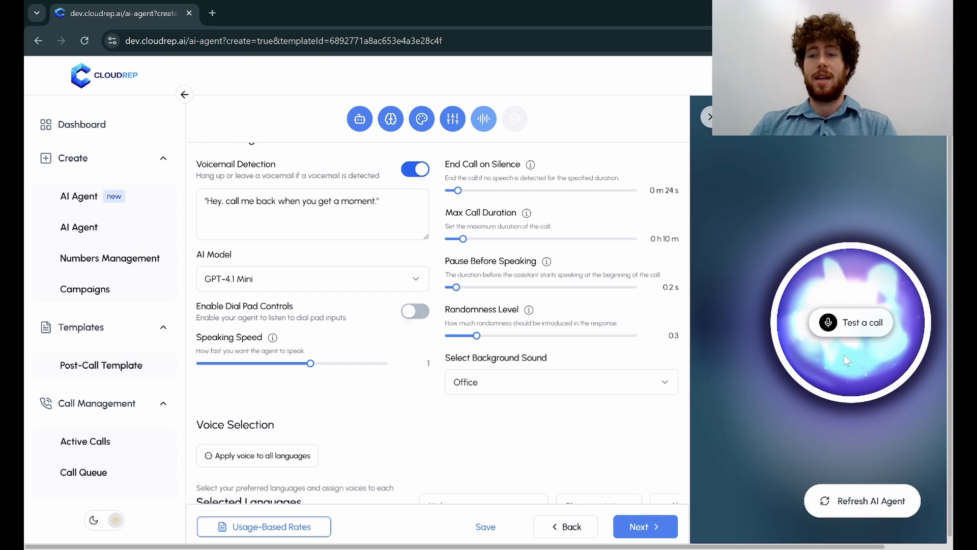
pyautogui.click(846, 120)
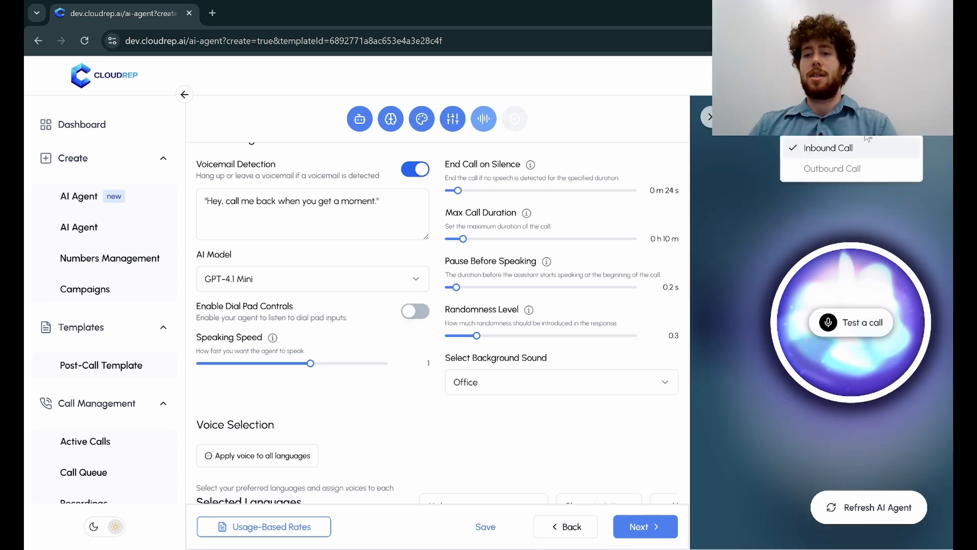
pyautogui.click(845, 169)
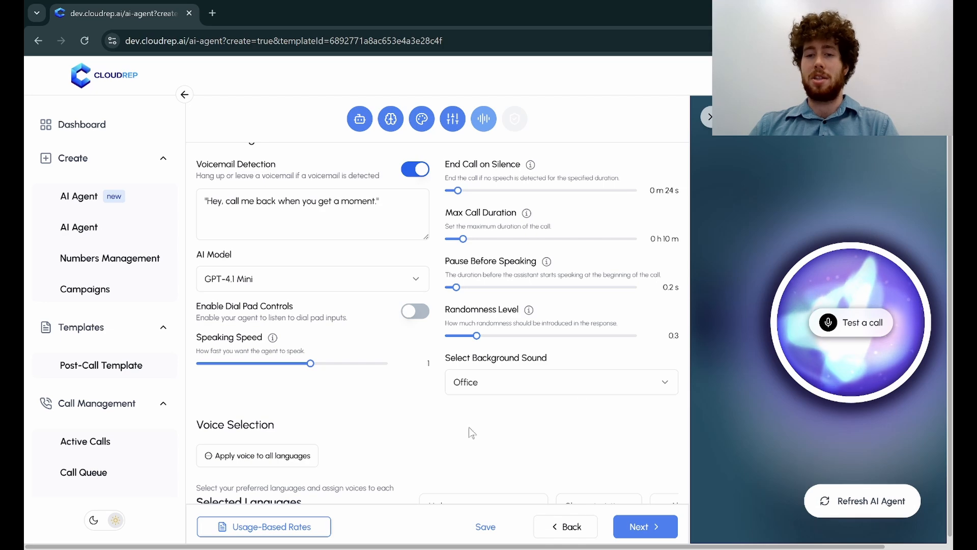
# Refresh the AI agent so the test call uses the current voice settings.
pyautogui.scroll(-3, 471, 433)
pyautogui.scroll(2, 541, 284)
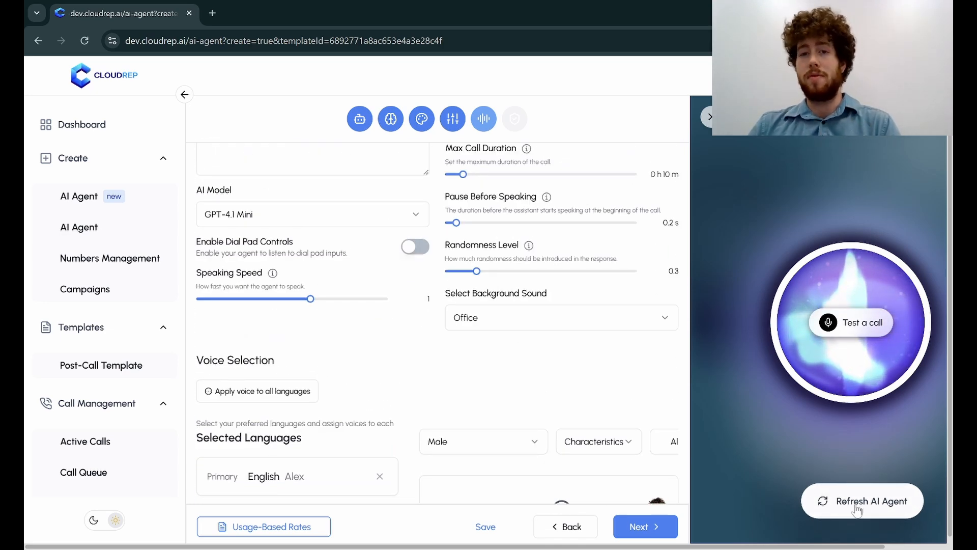
pyautogui.click(852, 502)
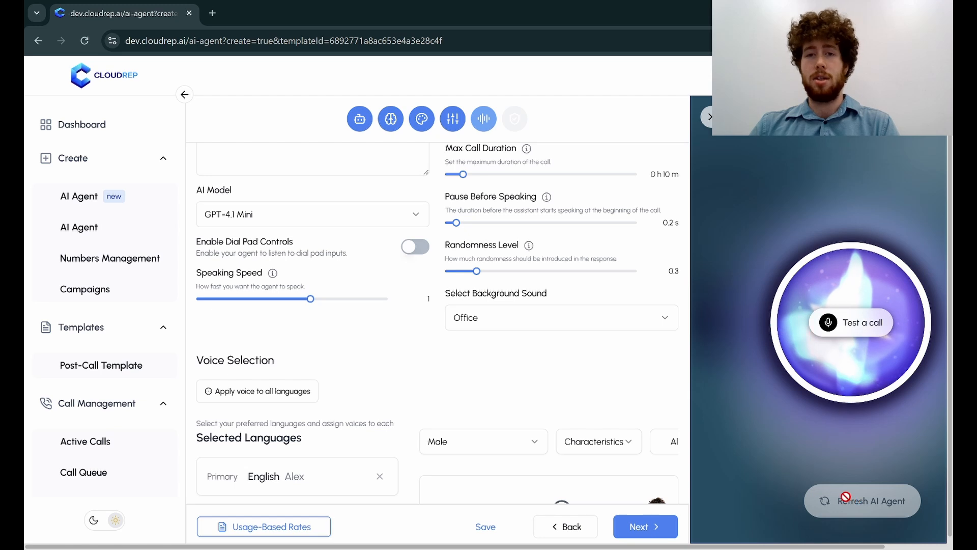